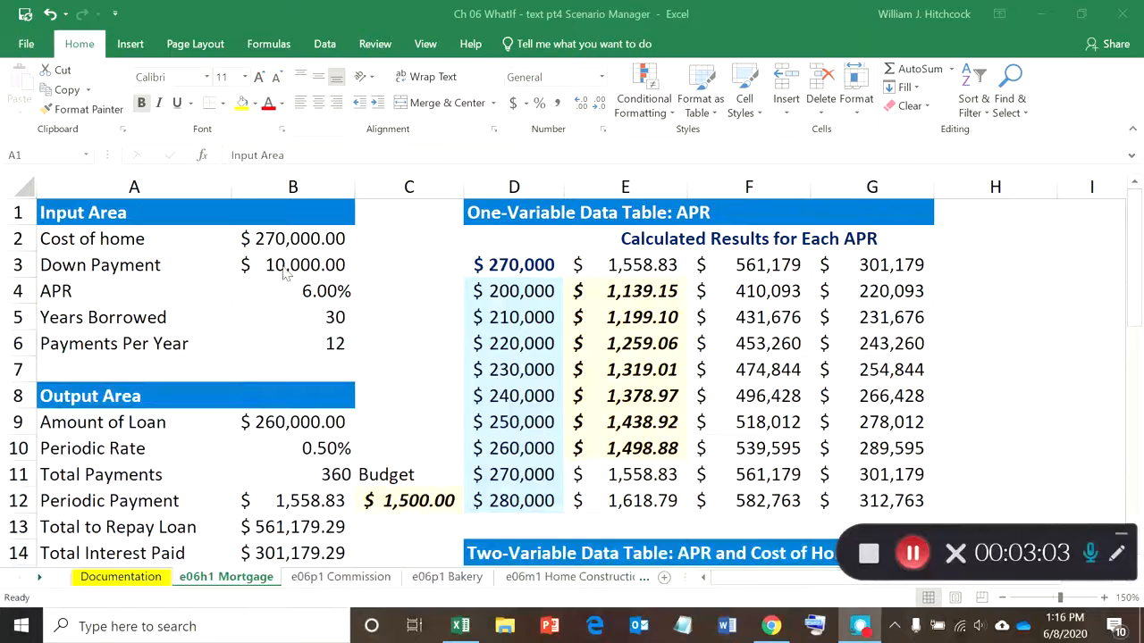
Review the mortgage input values in B2:B6, from the cost of home through the payments per year
click(277, 239)
key(Down)
key(Down)
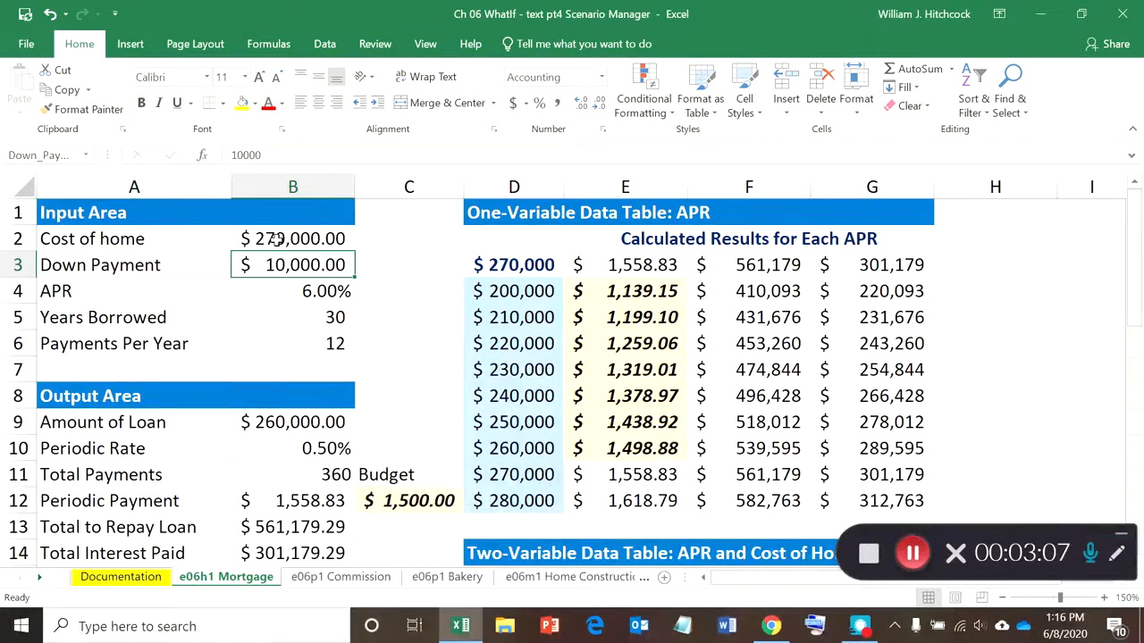
key(Down)
key(Down)
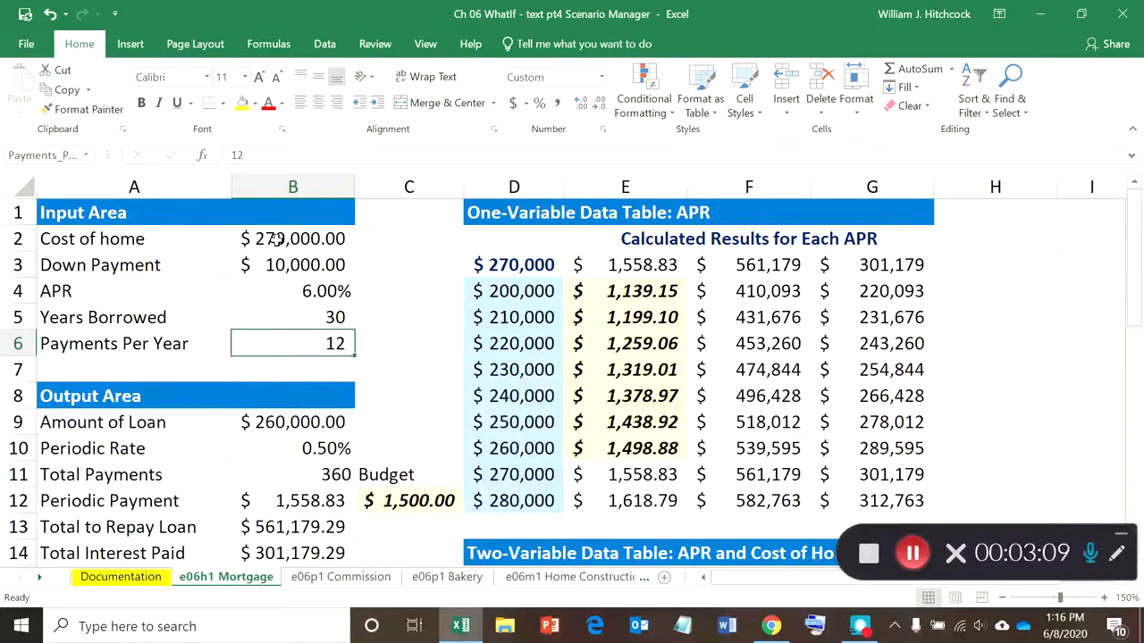
key(Up)
key(Up)
key(Up)
key(Up)
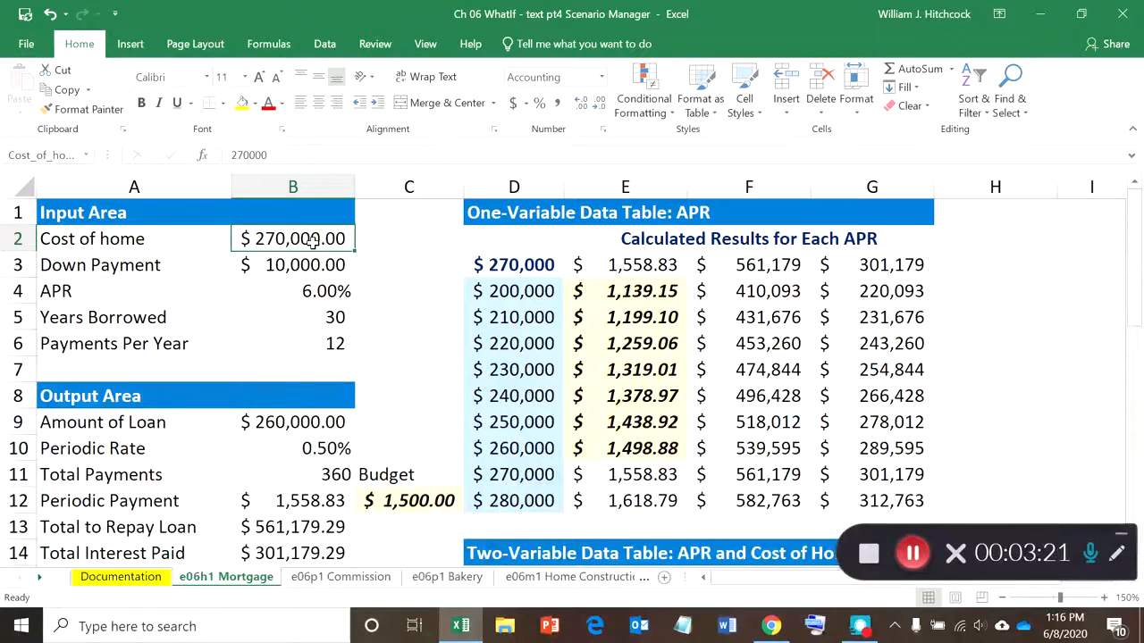
key(Down)
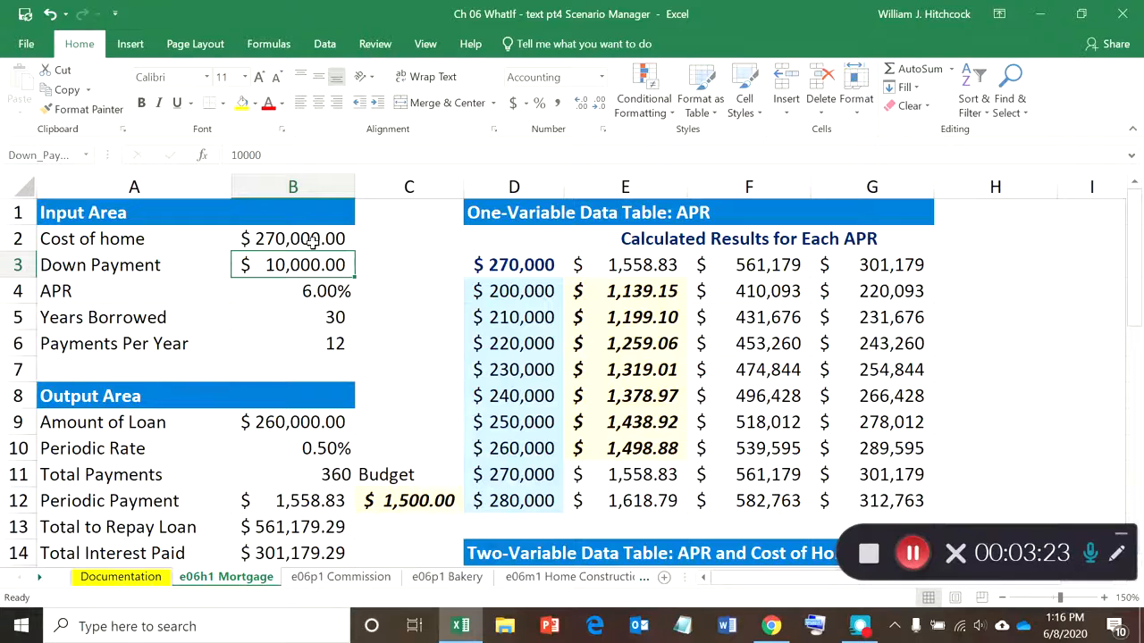
key(Down)
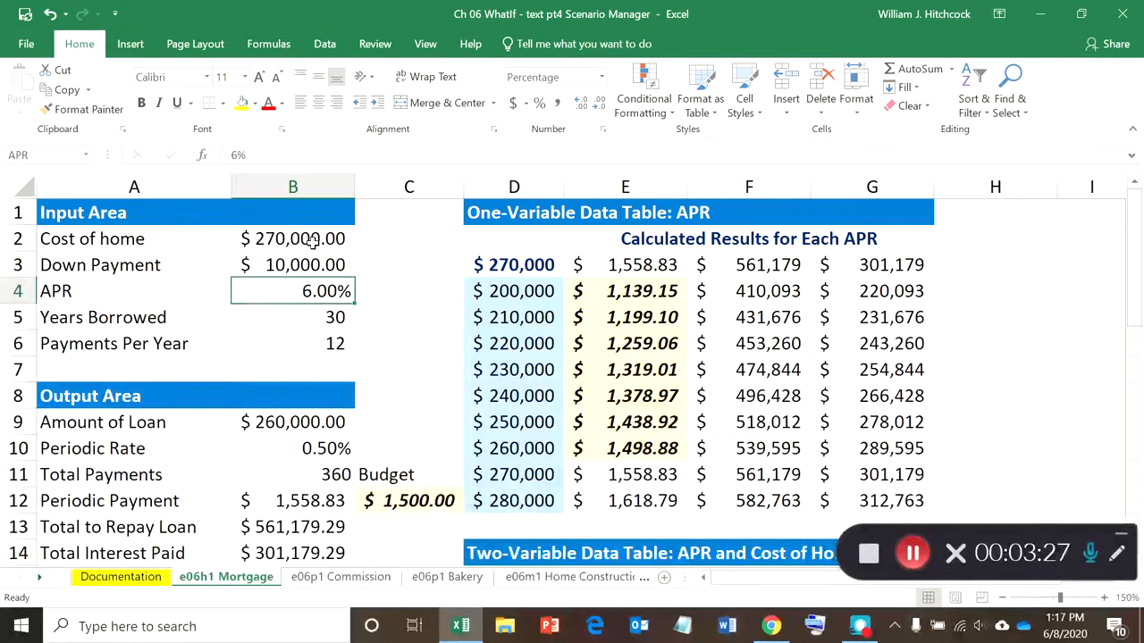
key(Down)
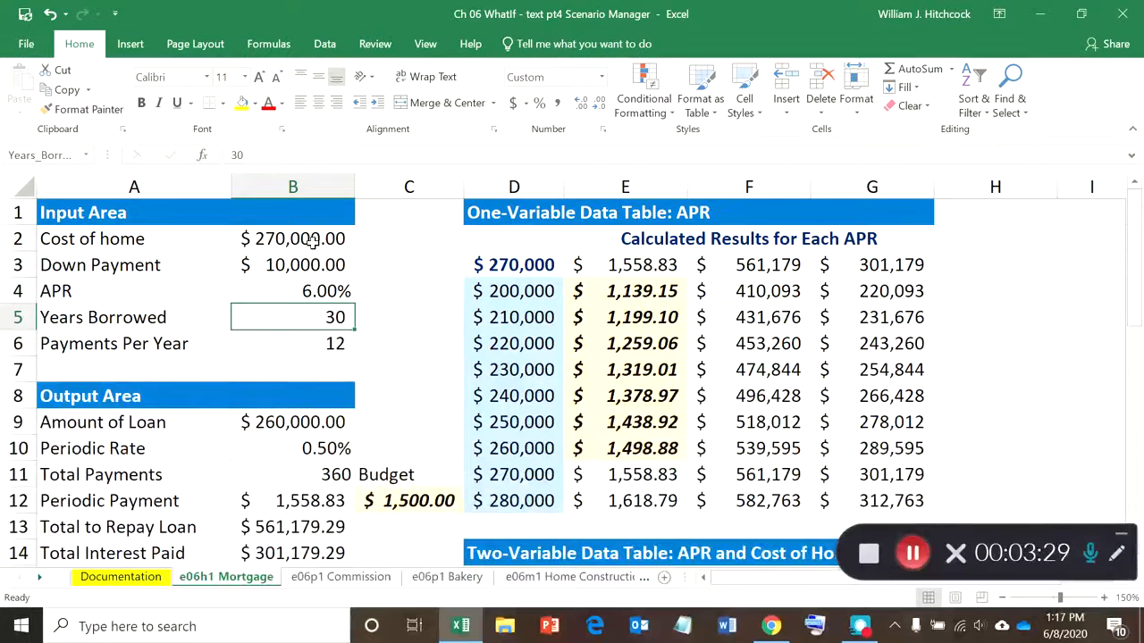
key(Down)
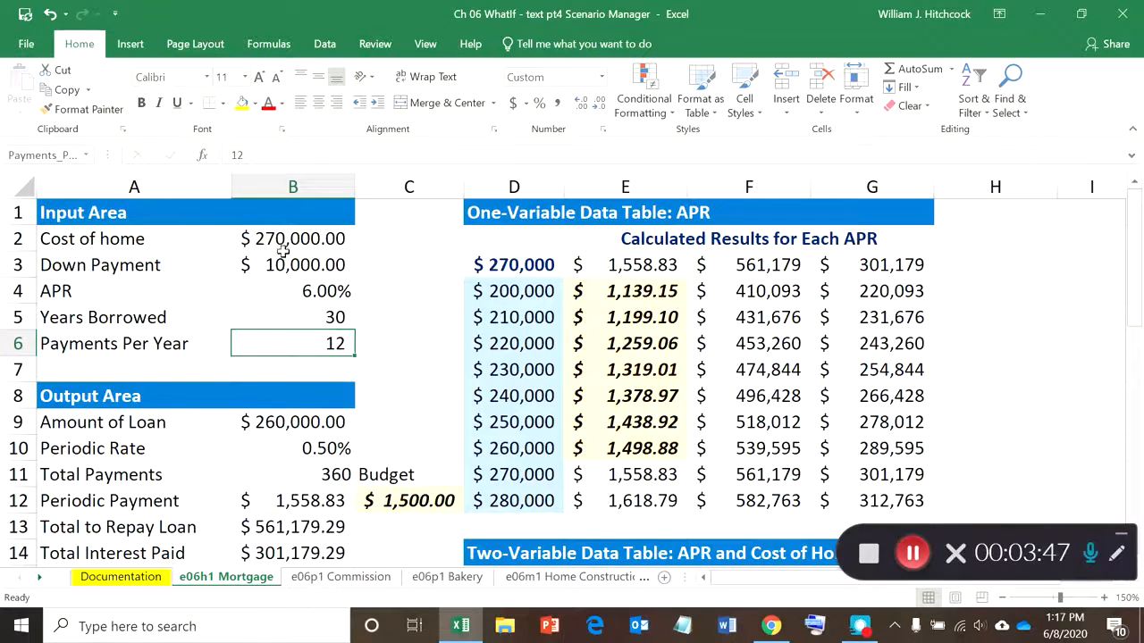
Check that the cells in B2:B6 carry range names matching their labels in column A
click(182, 237)
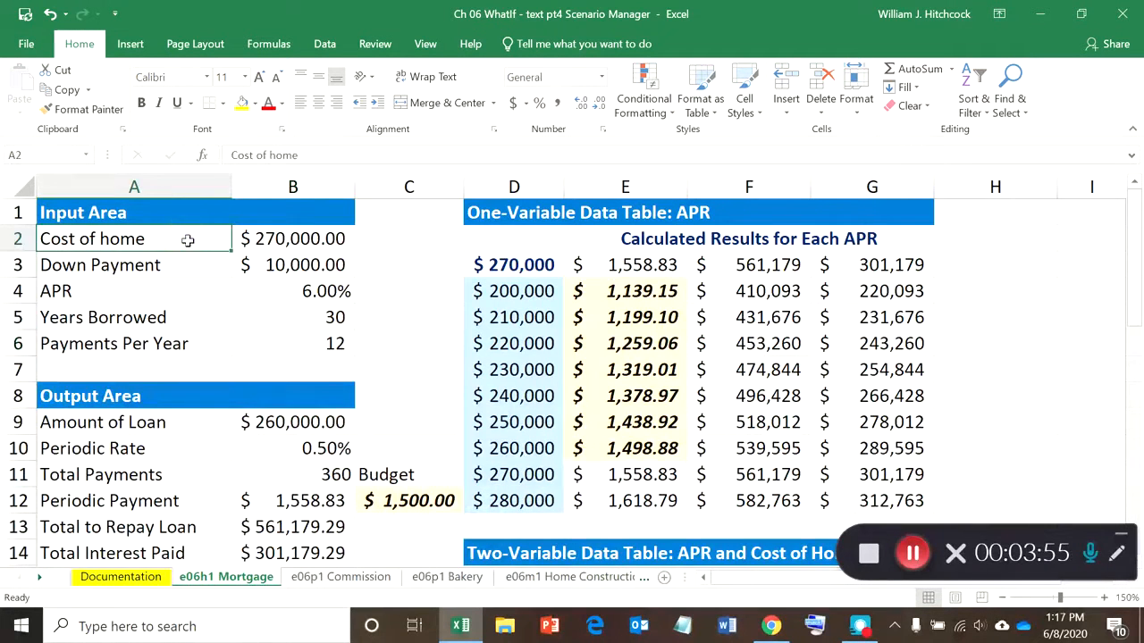
click(268, 247)
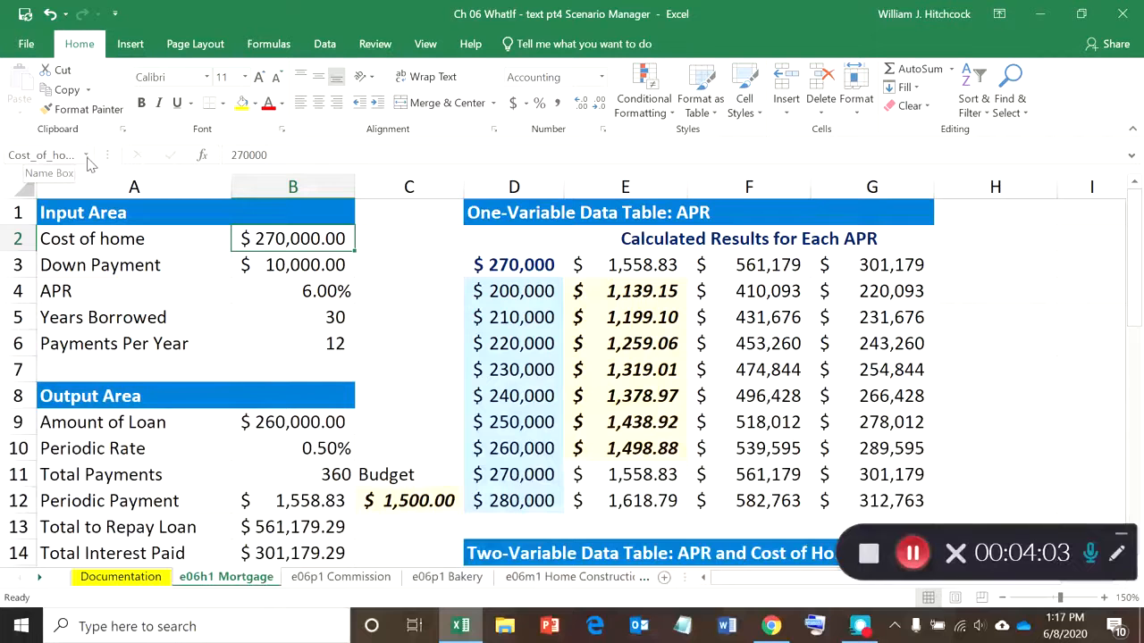
key(Down)
key(Down)
key(Down)
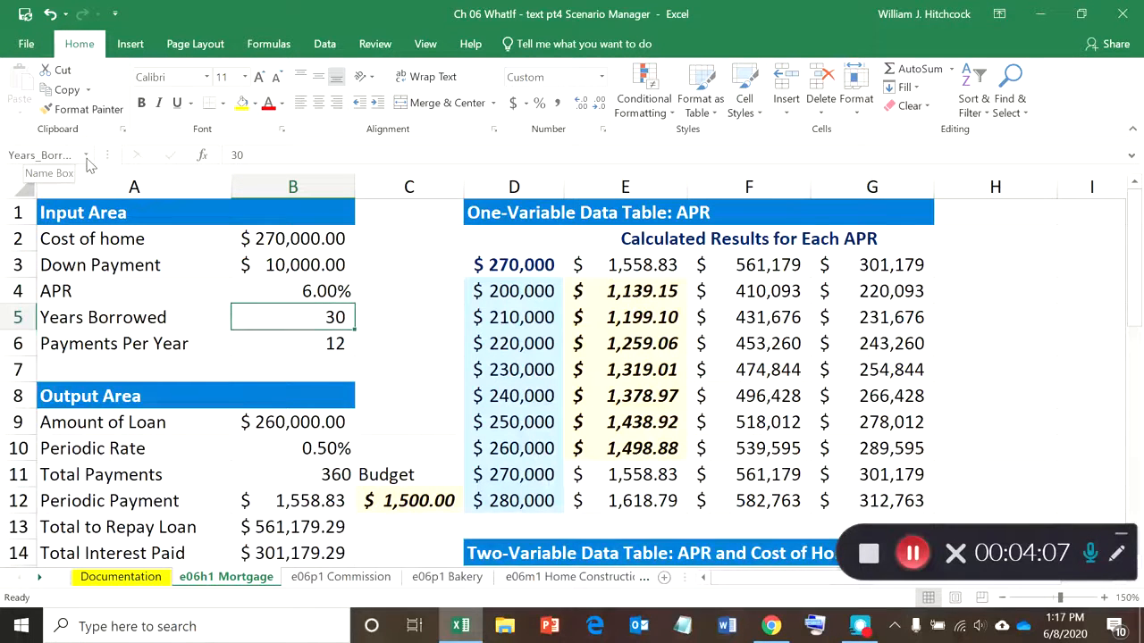
key(Down)
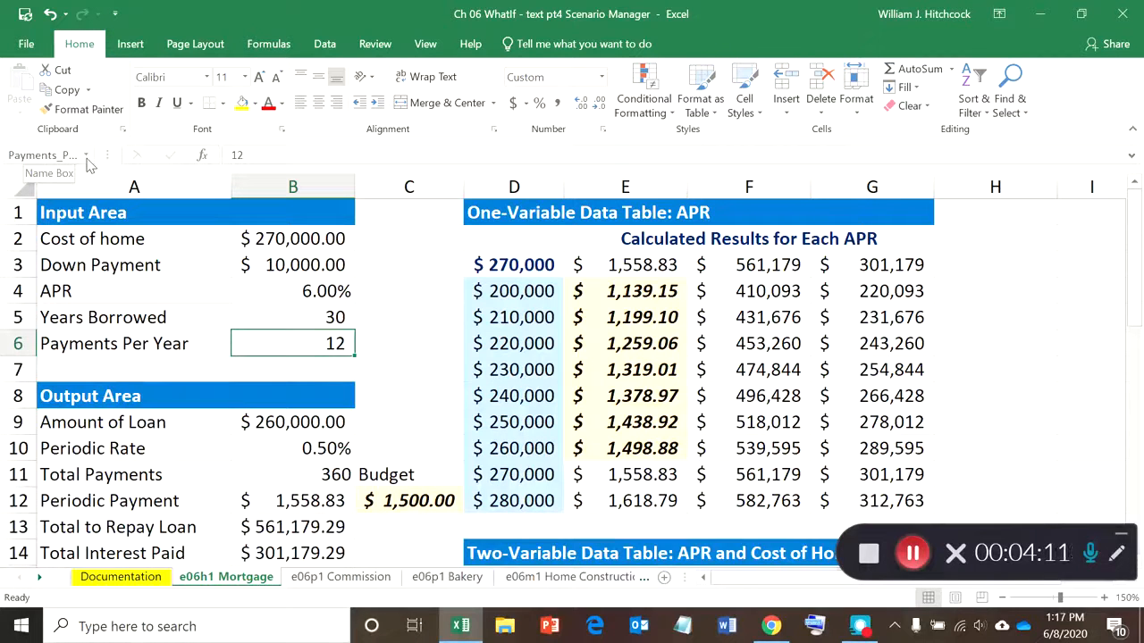
key(Up)
key(Up)
key(Up)
key(Down)
key(Down)
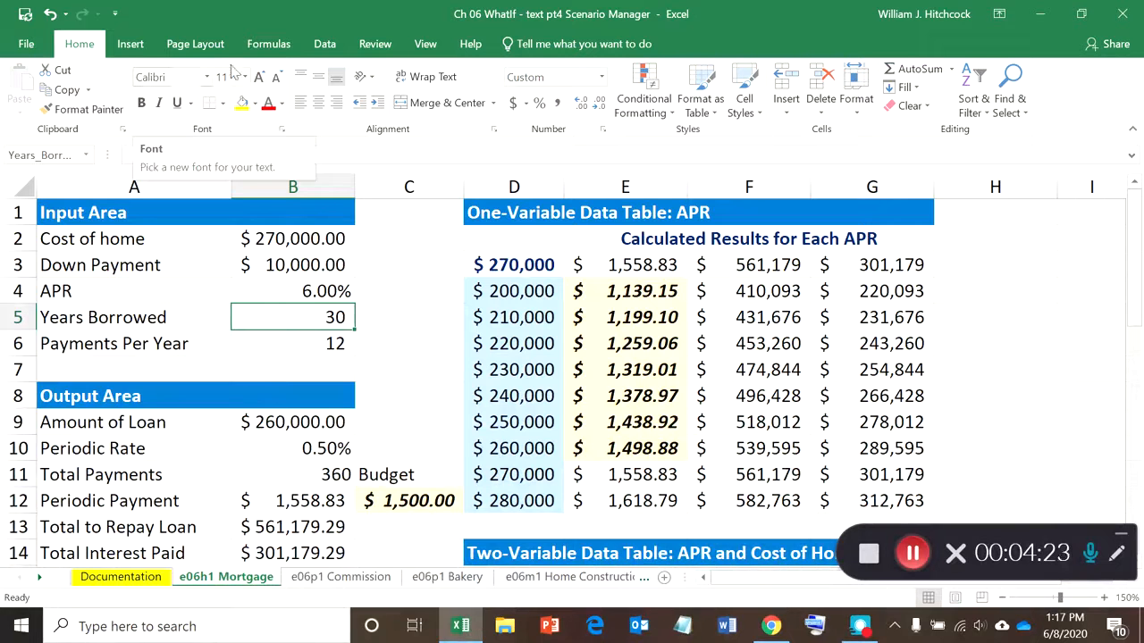
Open the Scenario Manager and start a new scenario named Current
click(324, 44)
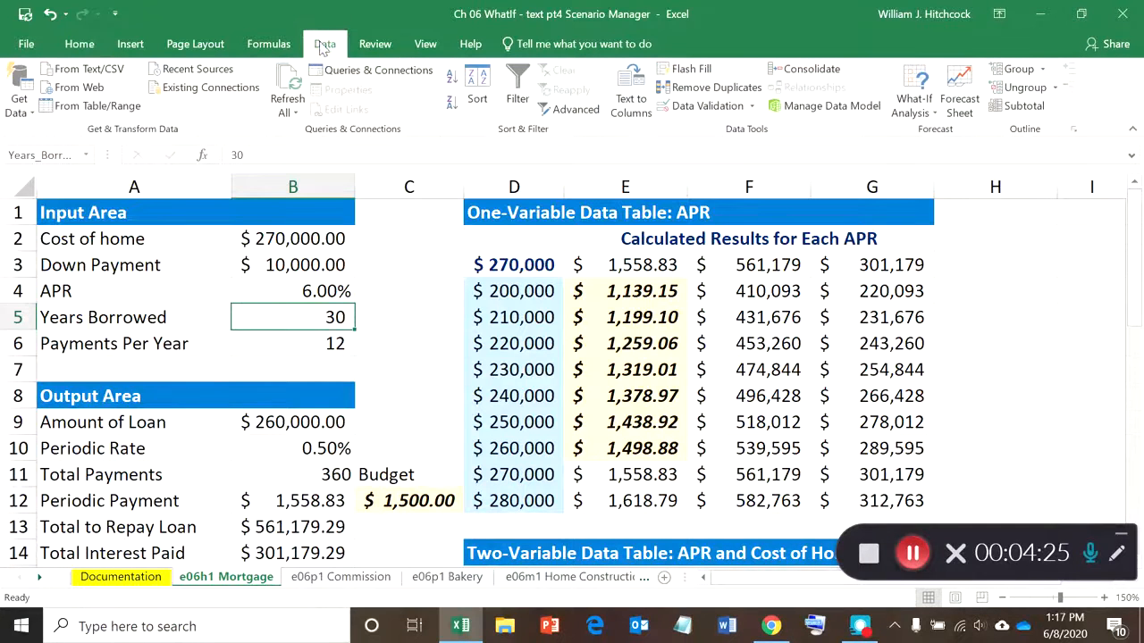
click(936, 115)
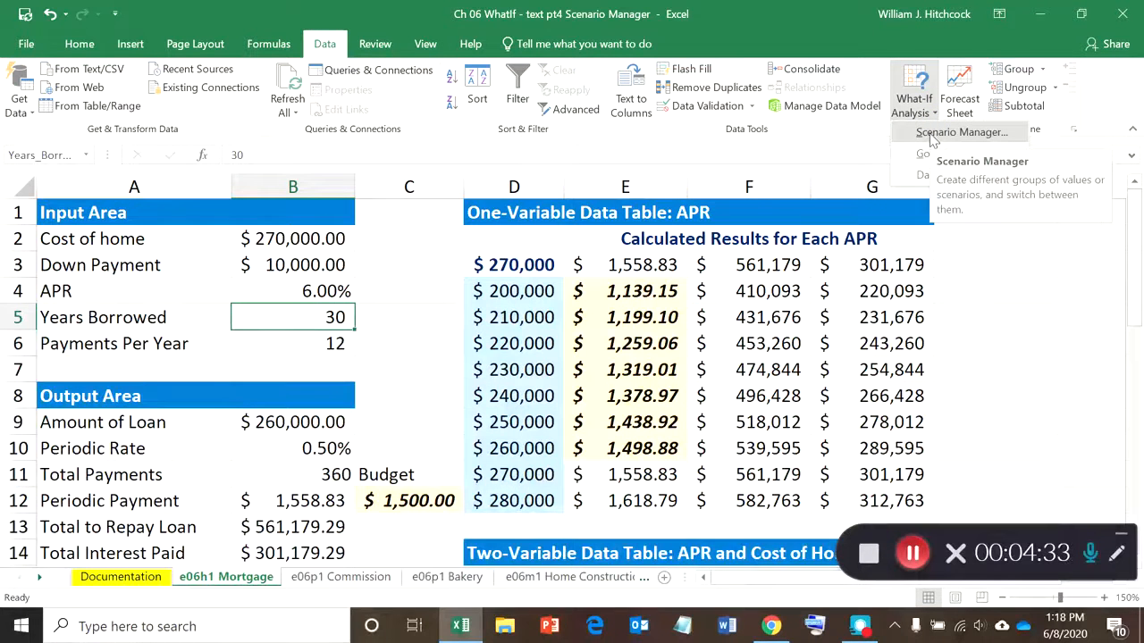
click(932, 134)
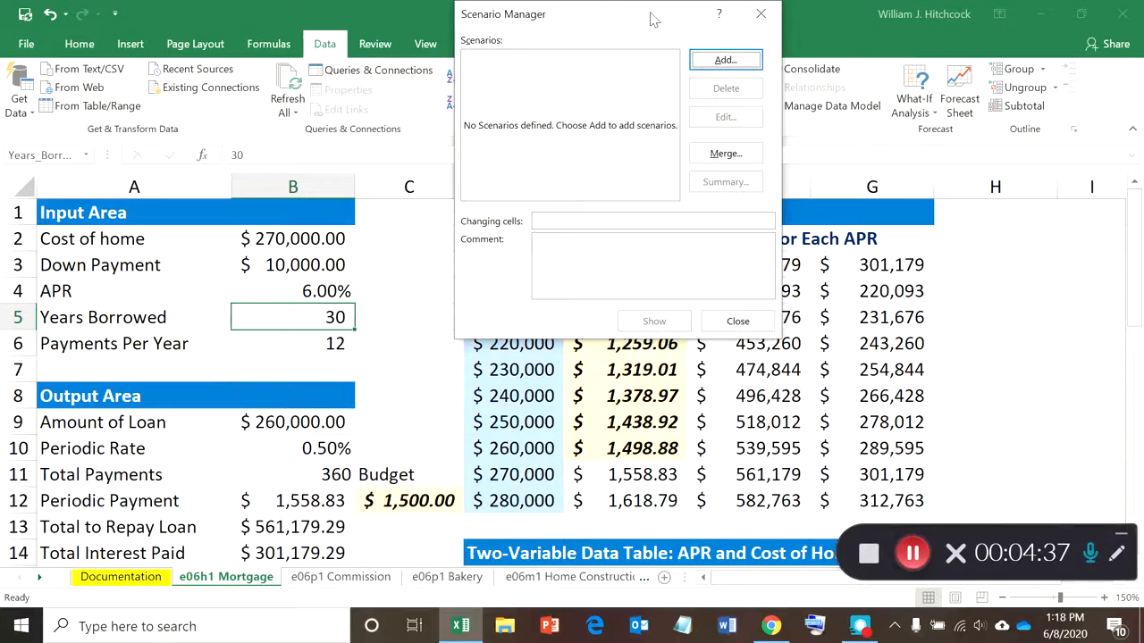
drag(624, 11, 469, 65)
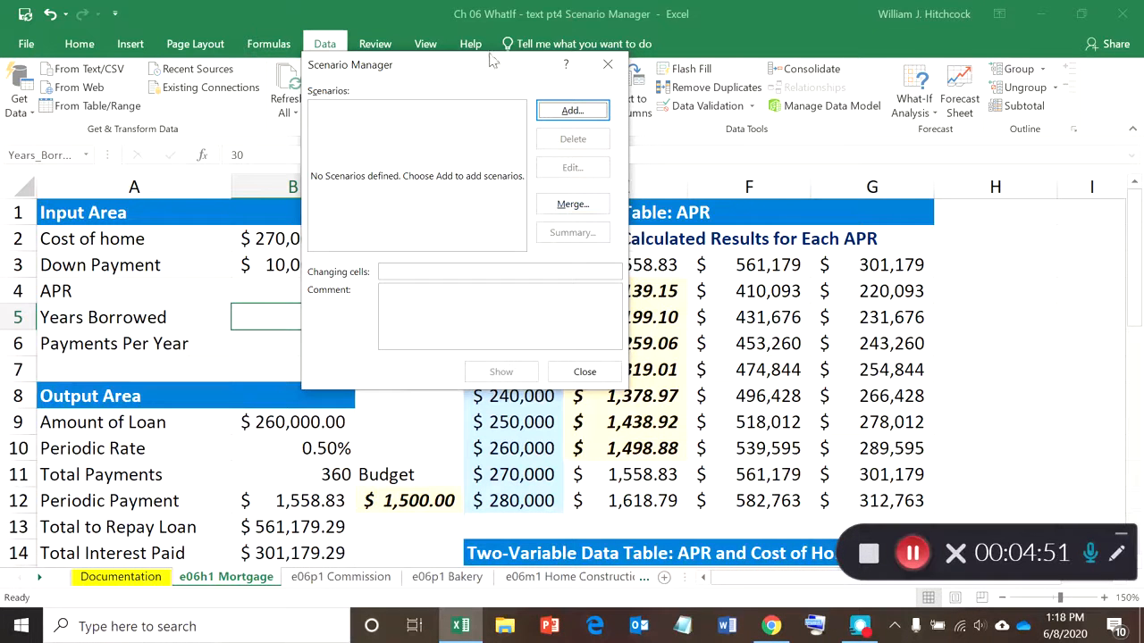
drag(489, 65, 548, 42)
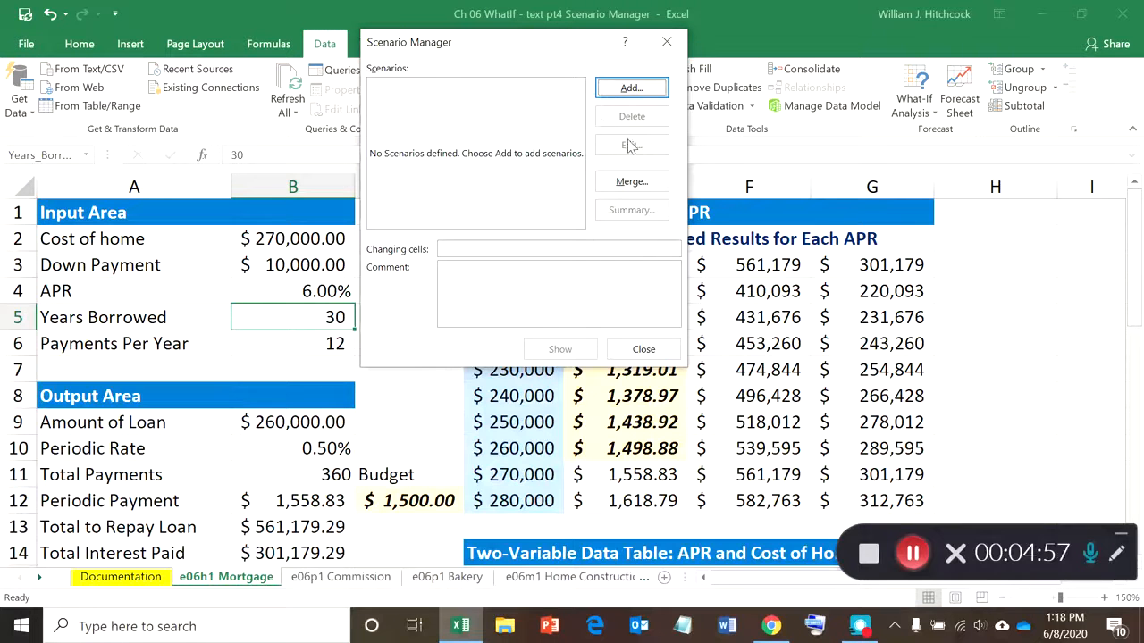
click(631, 89)
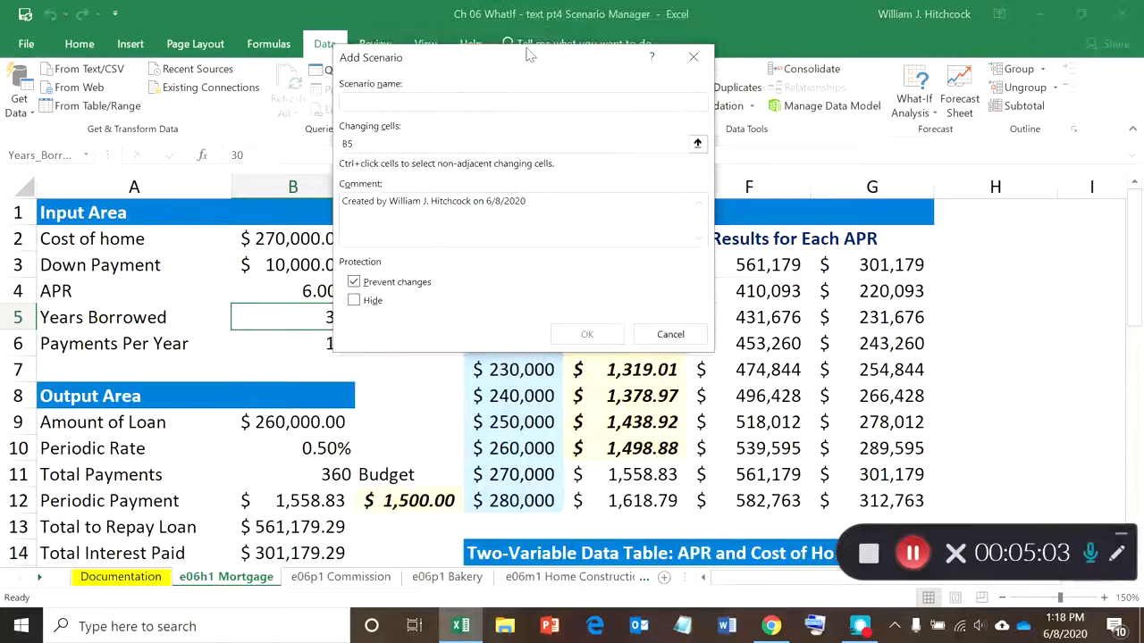
drag(530, 56, 573, 48)
text(Current)
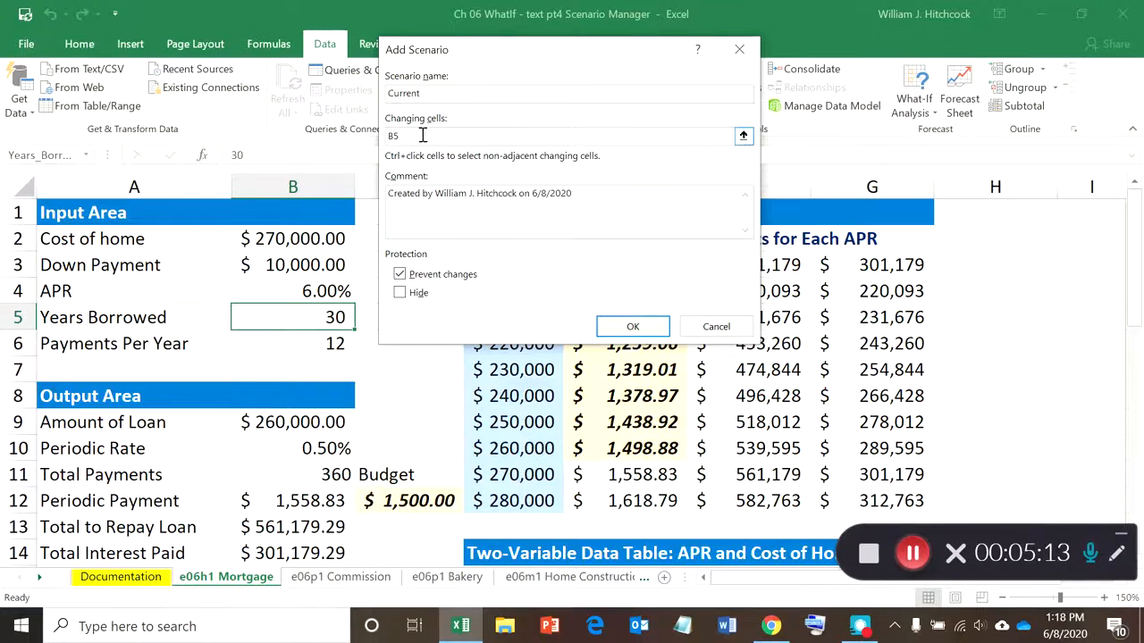
key(Tab)
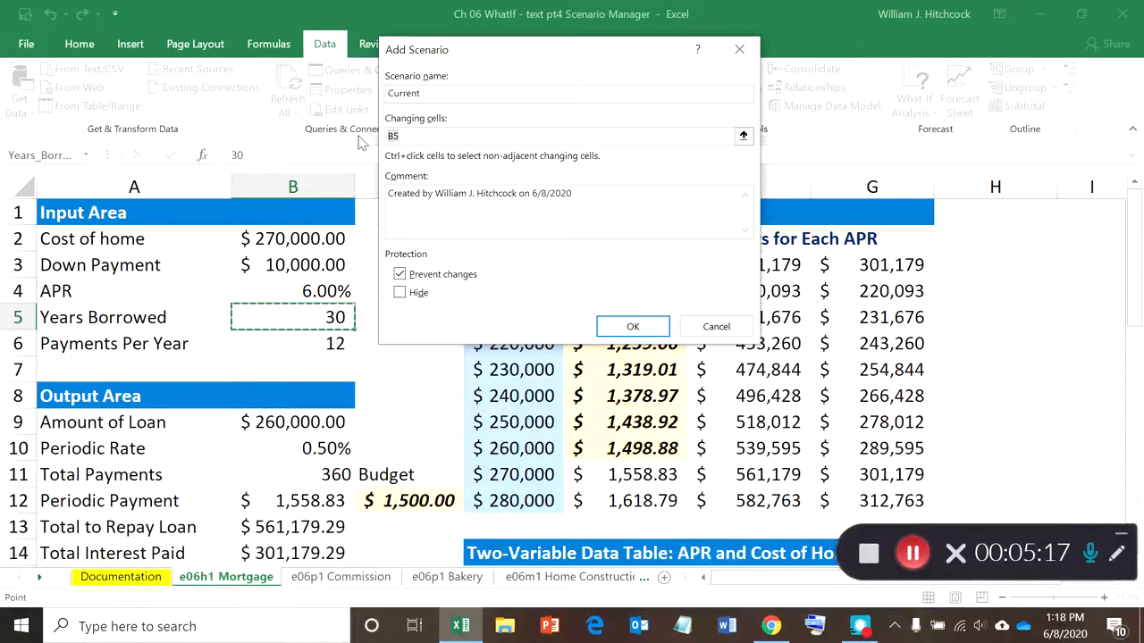
Try picking the input cells singly, then as the range B2:B6, for the scenario's changing cells
click(287, 238)
click(286, 264)
click(284, 291)
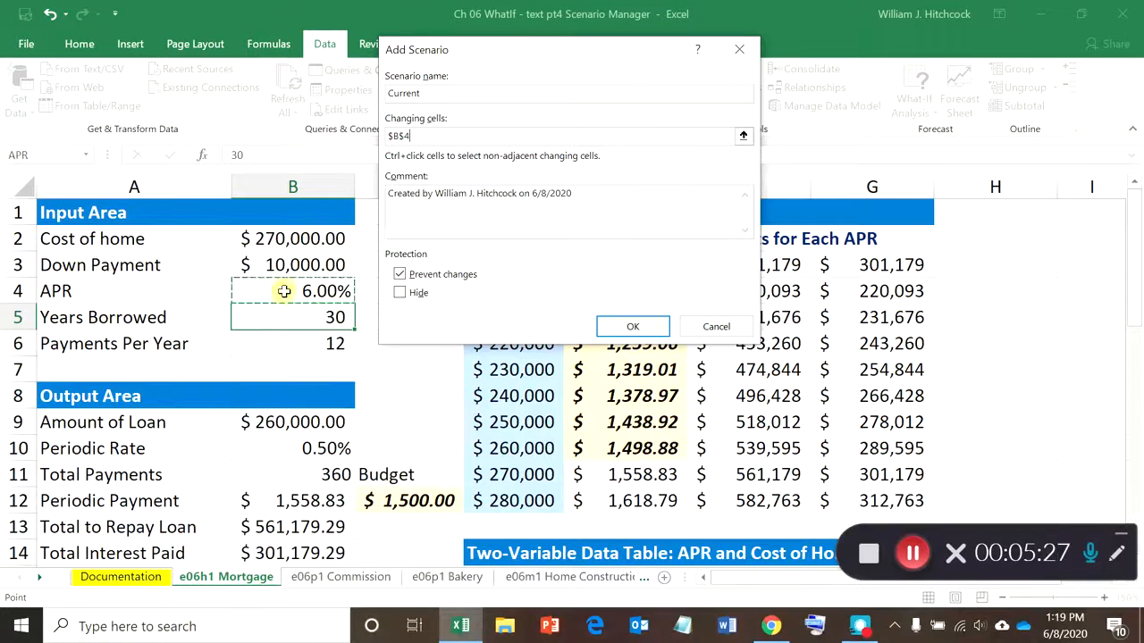
click(285, 316)
click(286, 339)
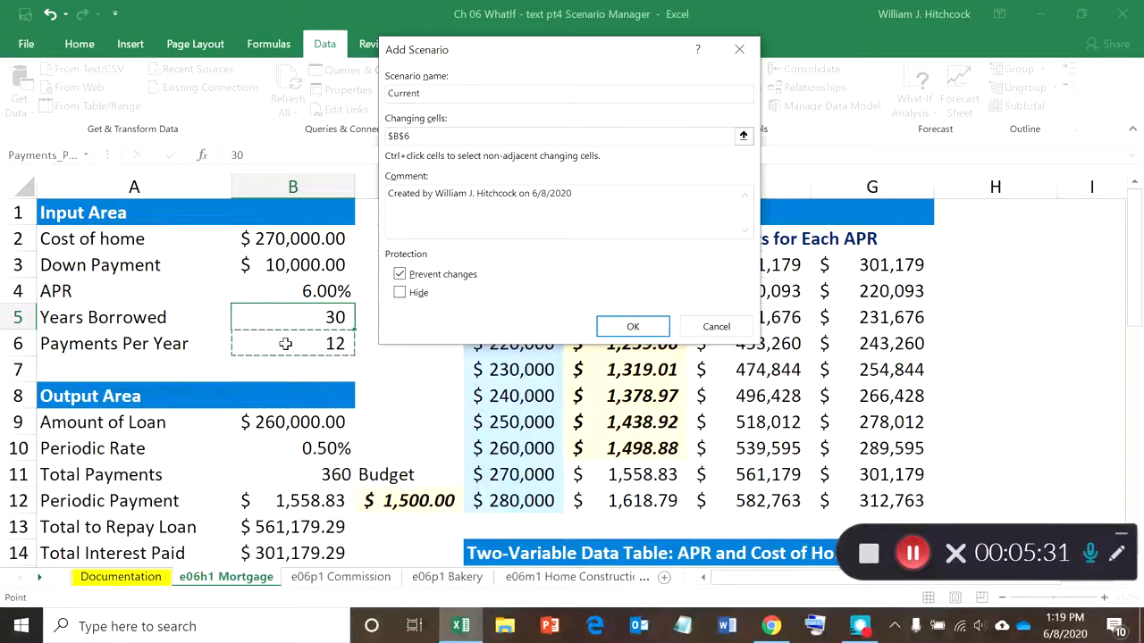
click(283, 238)
click(284, 239)
drag(284, 250, 285, 343)
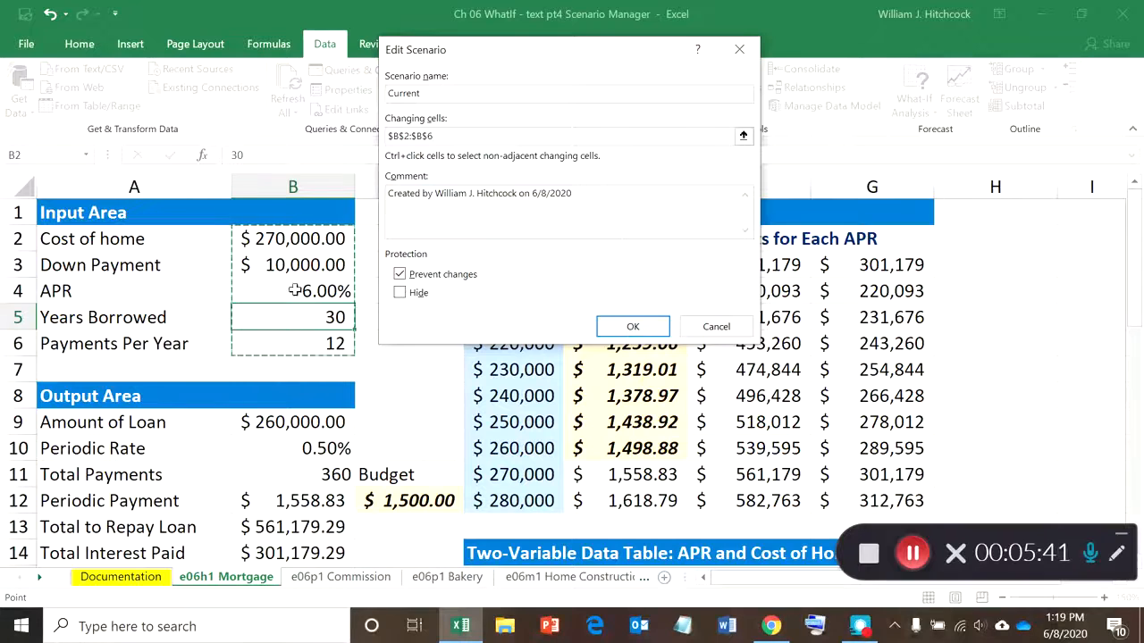
Try the nonadjacent cells B2, B4 and B6 as the changing cells of the Current scenario
click(290, 240)
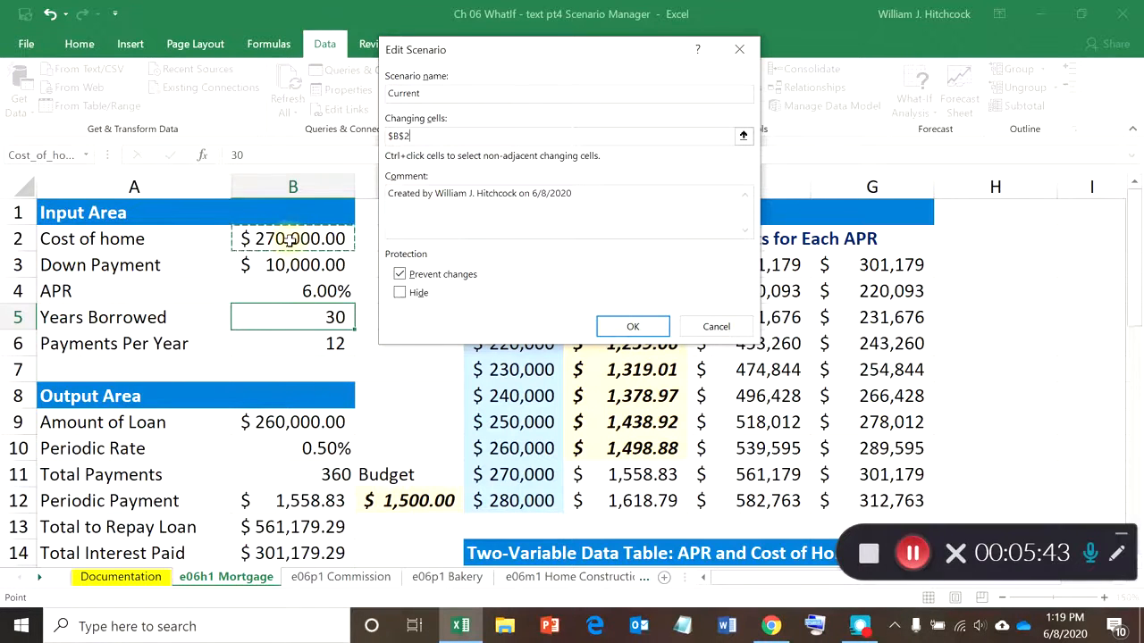
ctrl+click(285, 294)
ctrl+click(285, 347)
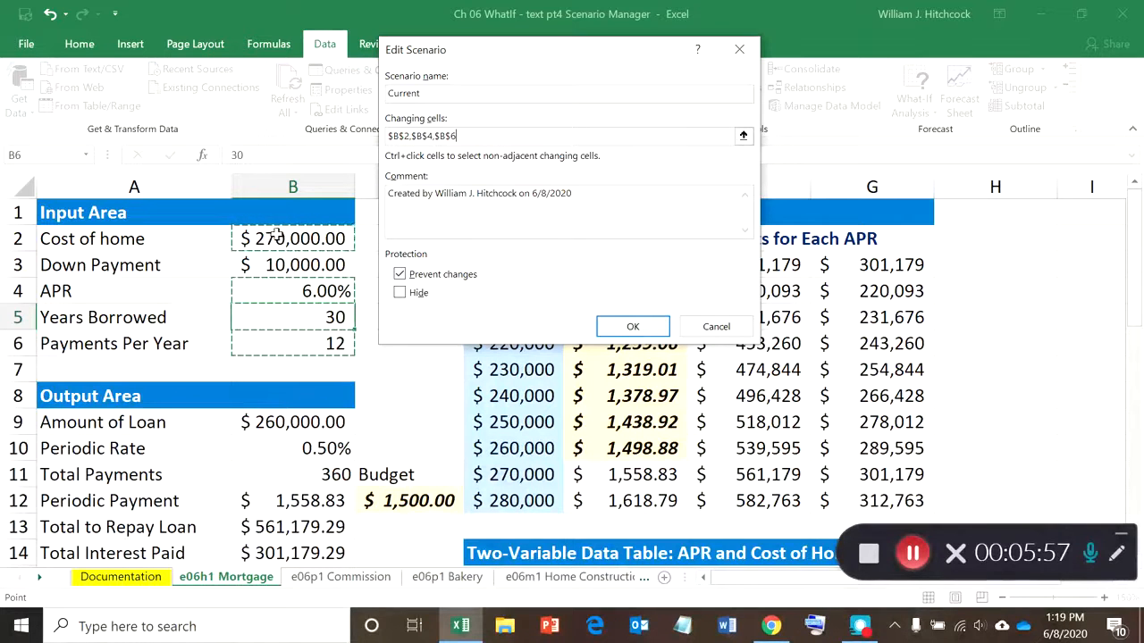
Set the Current scenario's changing cells to B2:B6 and add it with the existing input values
drag(270, 237, 281, 348)
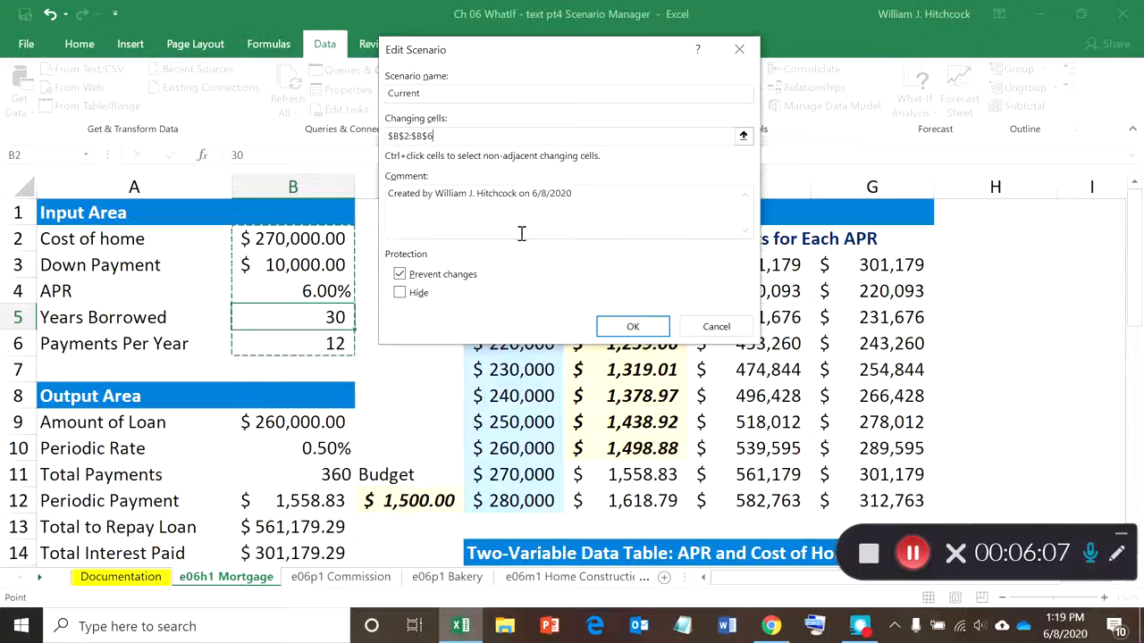
click(633, 328)
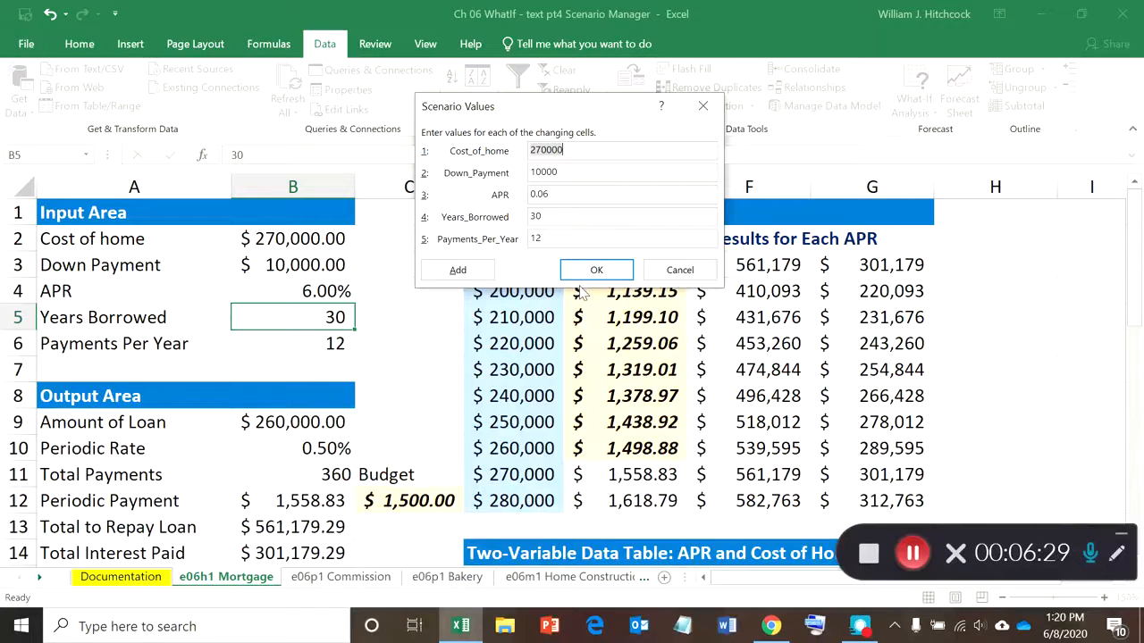
click(458, 271)
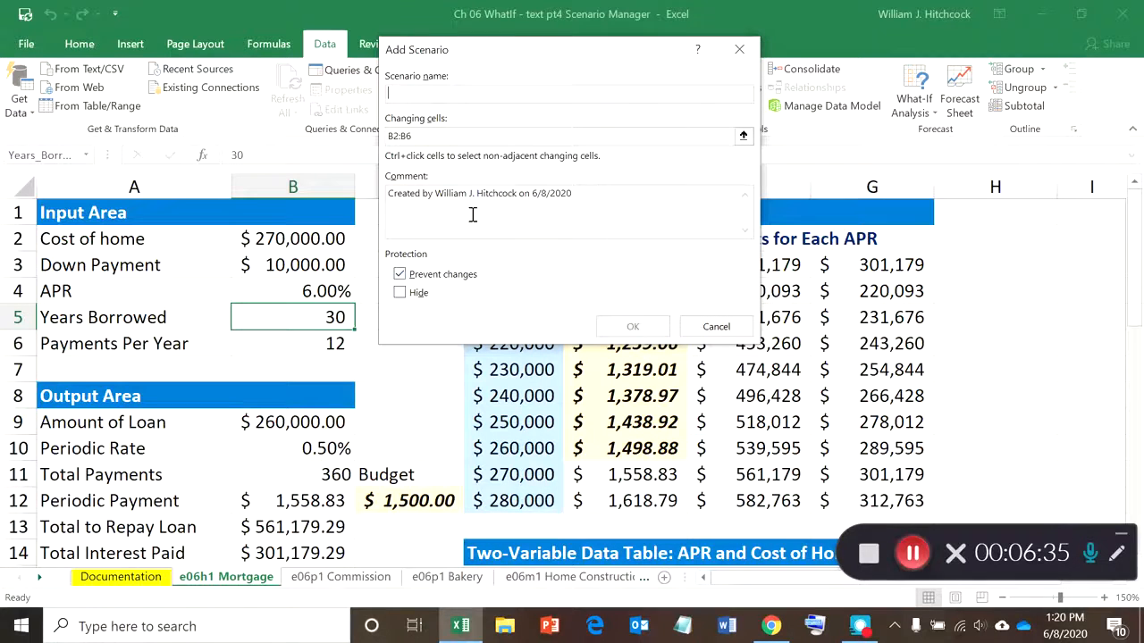
Name the next scenario Worst Case, keep B2:B6 as its changing cells and proceed to its values
text(Worst Case)
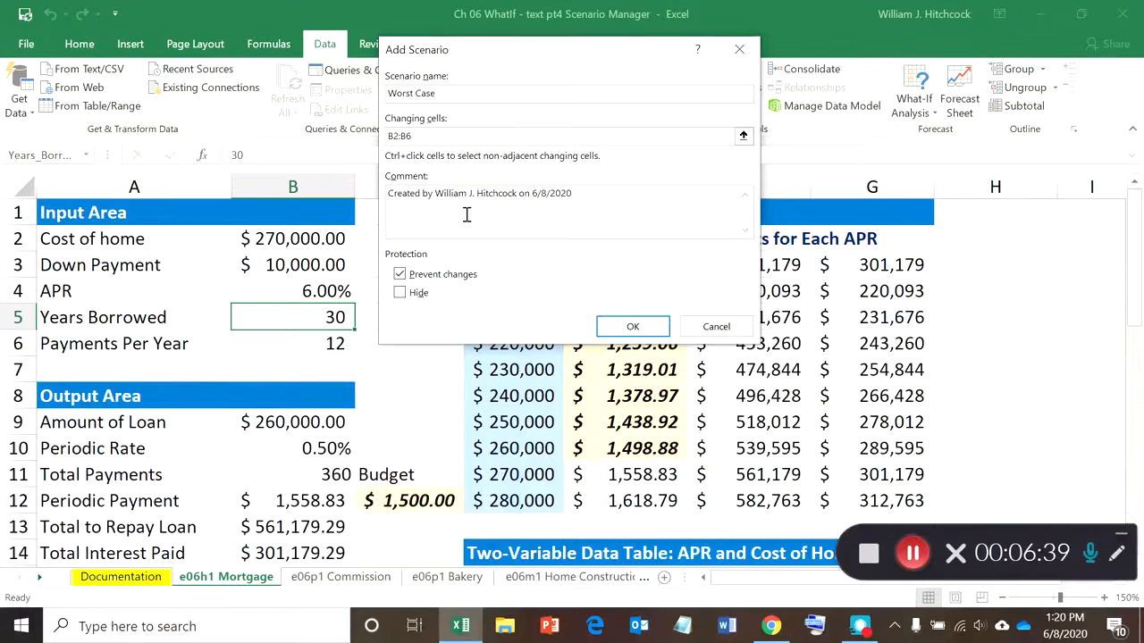
click(456, 136)
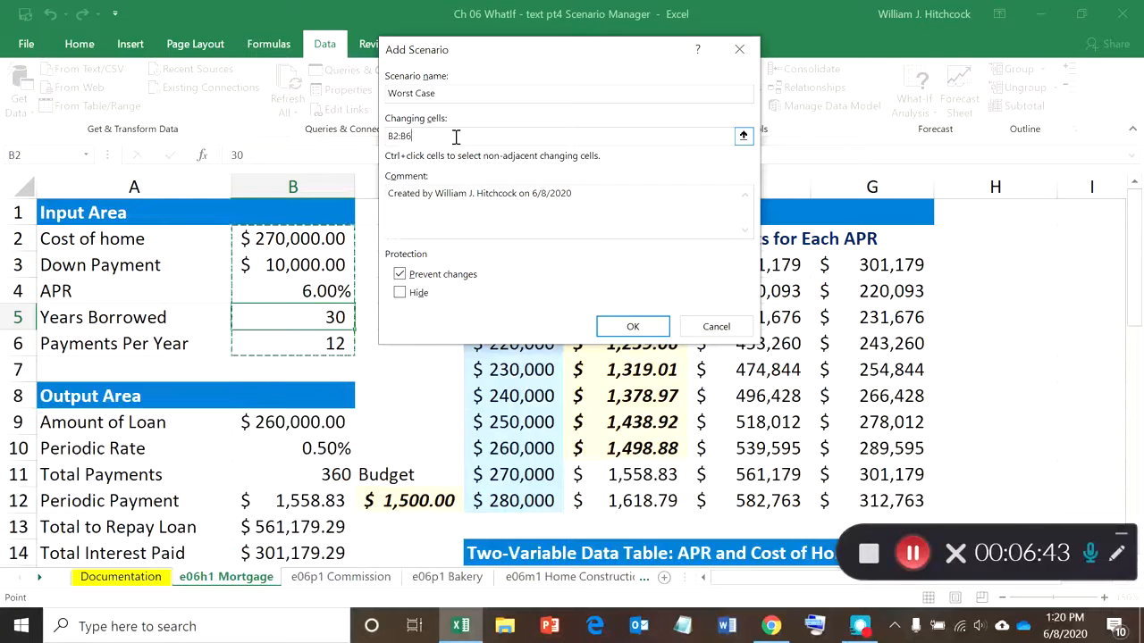
click(626, 326)
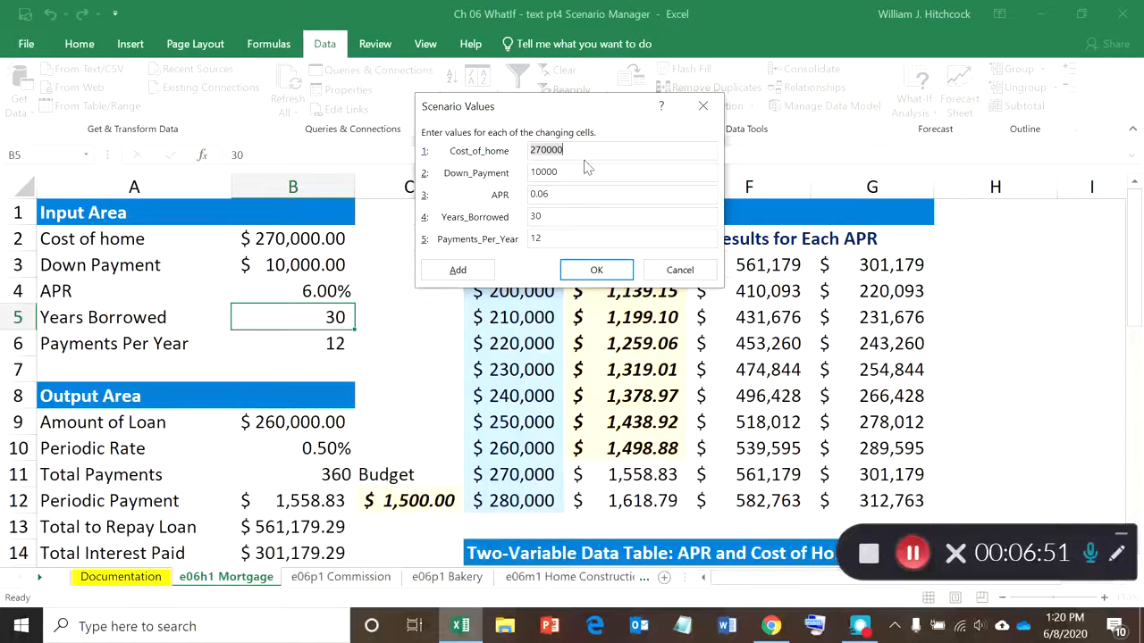
Give the Worst Case scenario a Cost_of_home of 200000, a Down_Payment of 20000 and an APR of .09, and add it
text(2)
text(0000)
key(Tab)
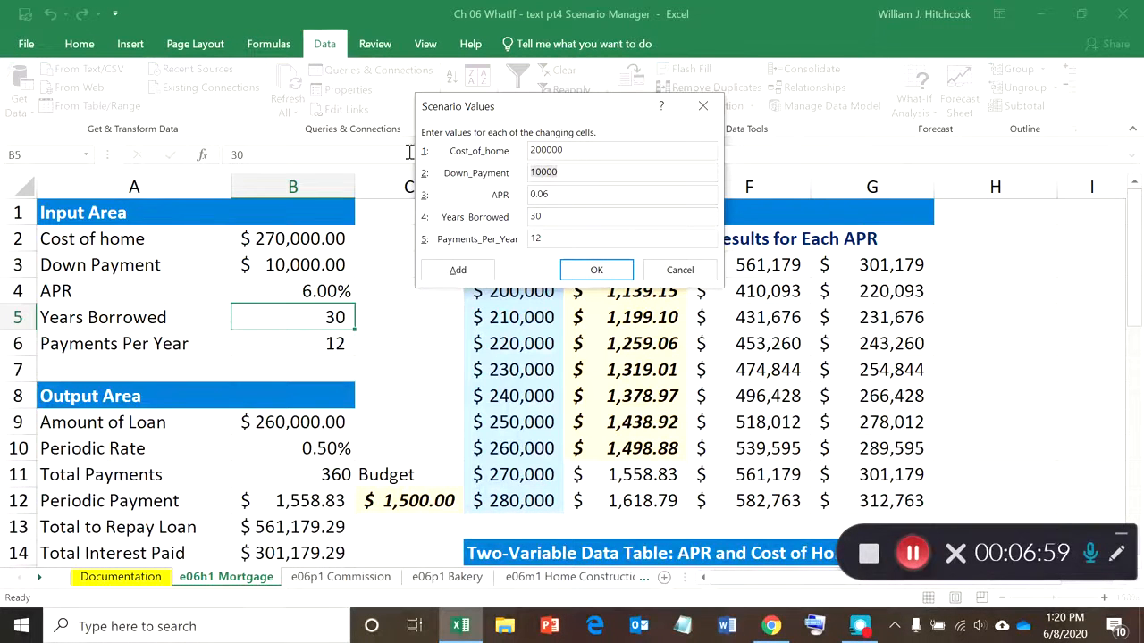
text(2)
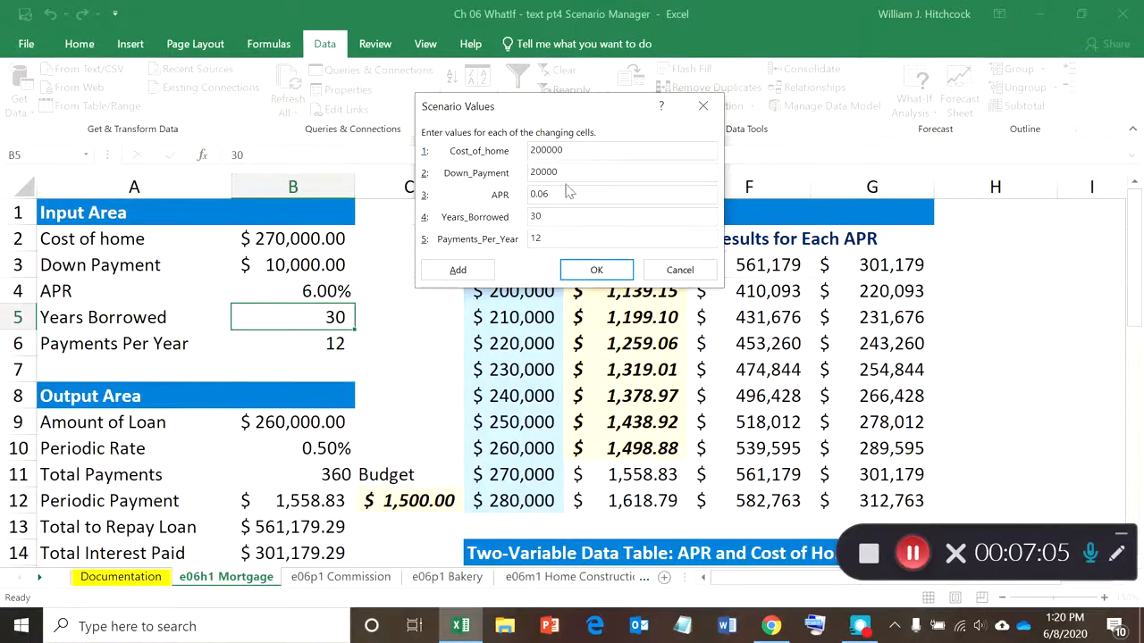
key(Tab)
text(.09)
click(544, 218)
click(478, 272)
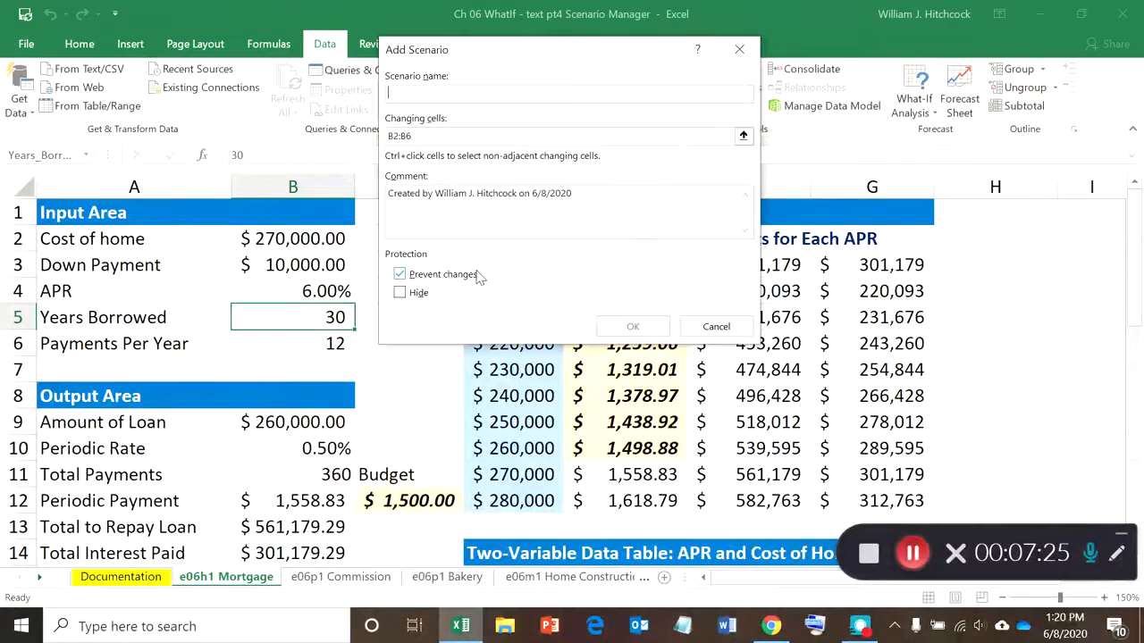
Name the next scenario Most Likely, keep B2:B6 as its changing cells and proceed to its values
text(Most Likely)
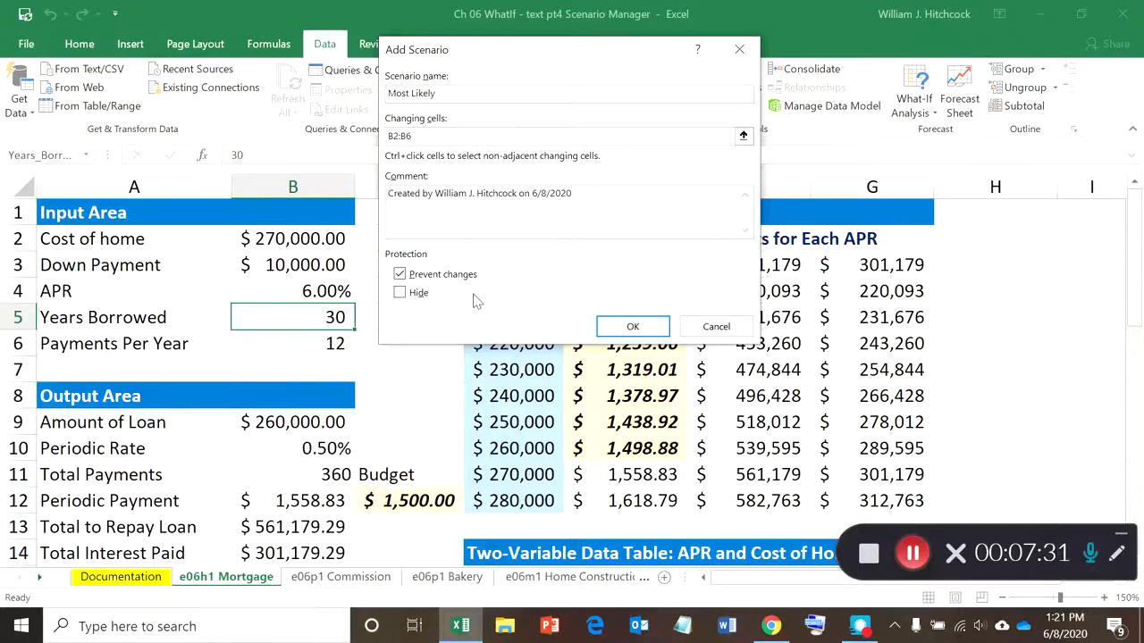
click(464, 141)
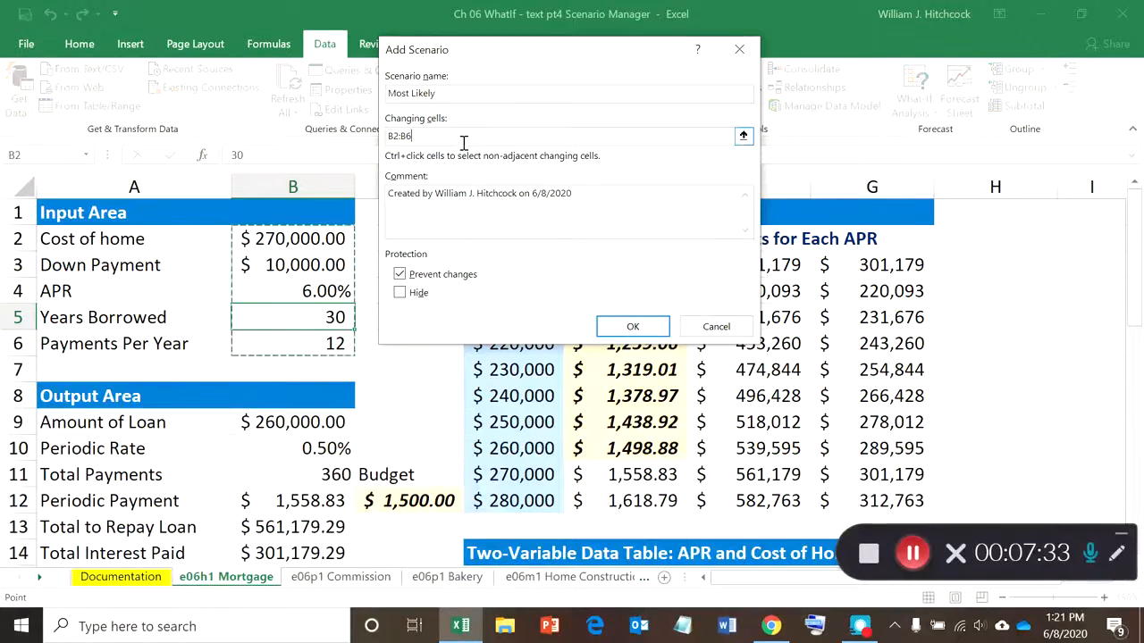
click(613, 328)
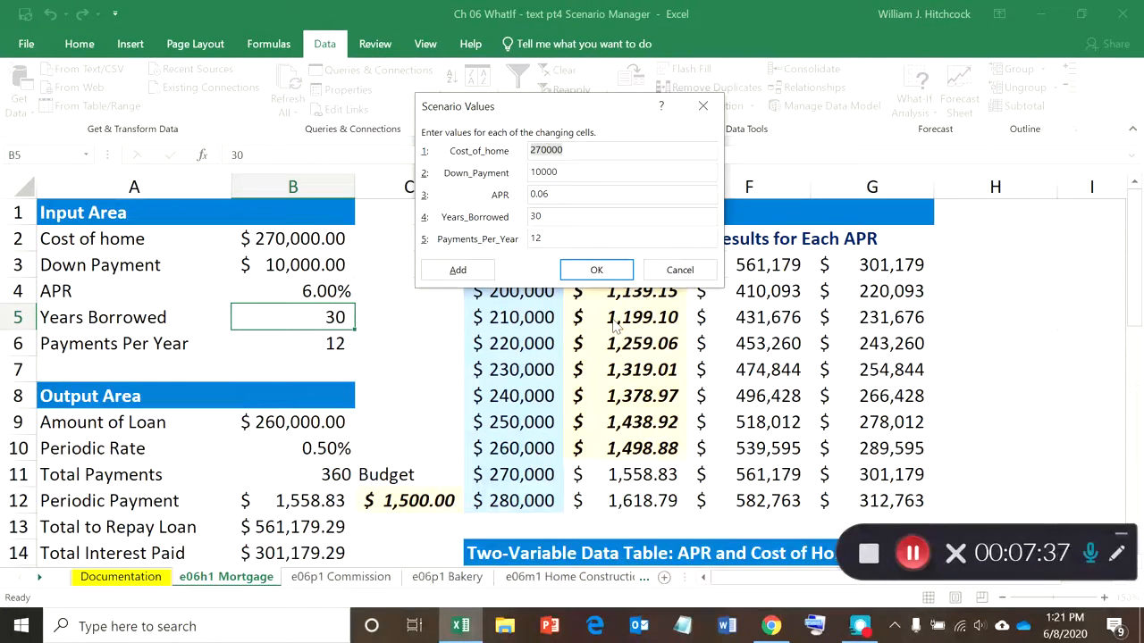
Give the Most Likely scenario a Cost_of_home of 300000, Down_Payment of 15000, APR of .05 and Years_Borrowed of 15, and add it
text(3)
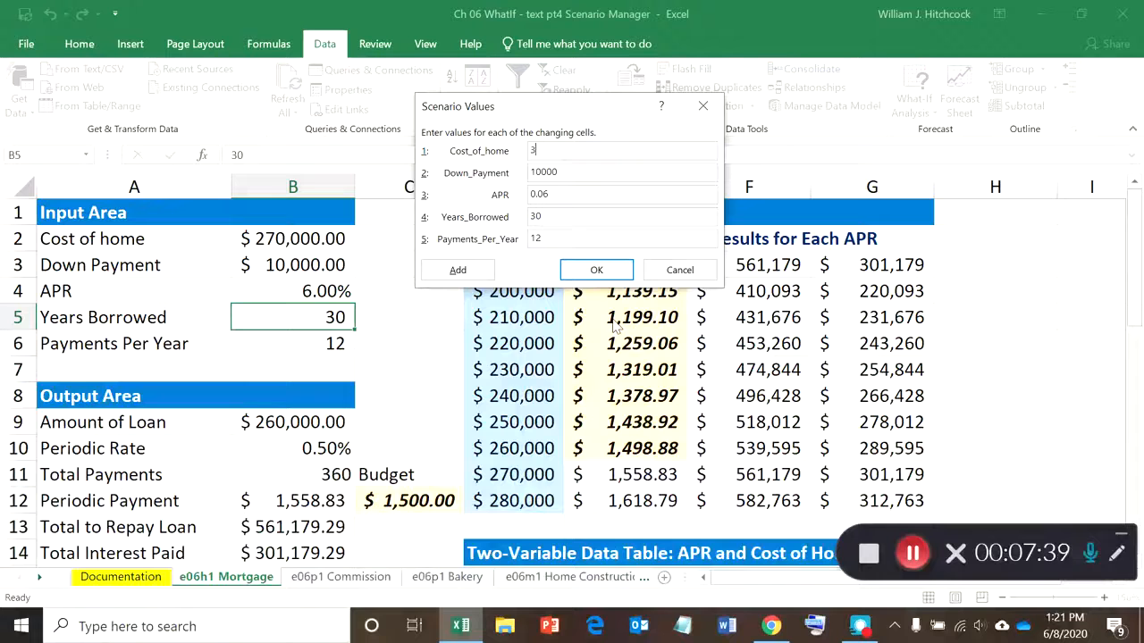
text(00000)
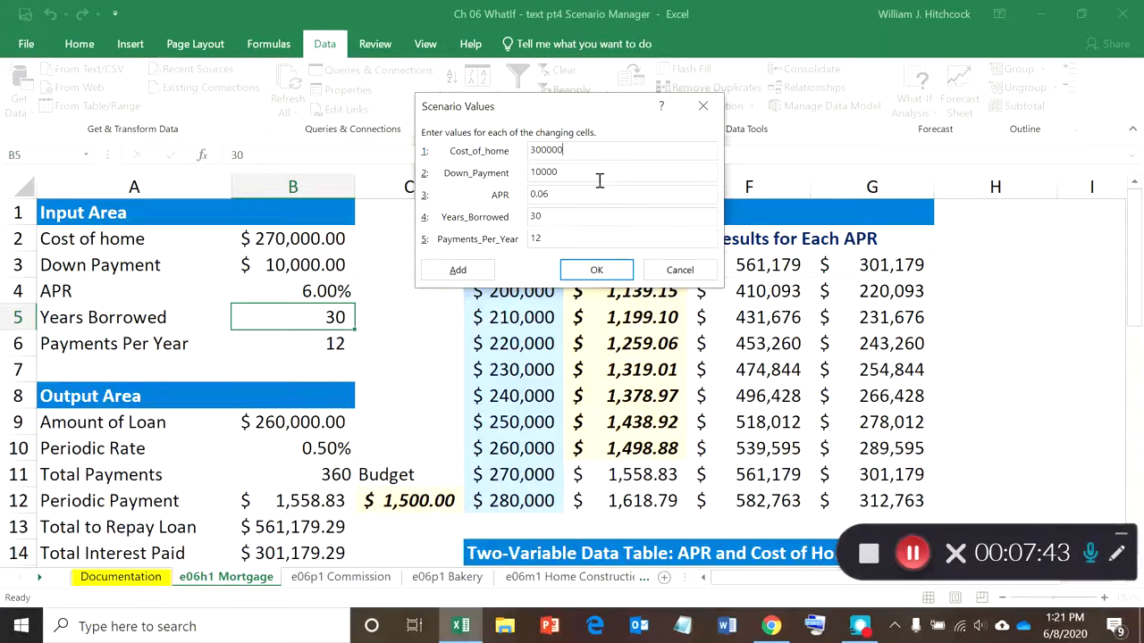
key(Tab)
text(1500)
key(Tab)
key(BackSpace)
double_click(543, 217)
text(15)
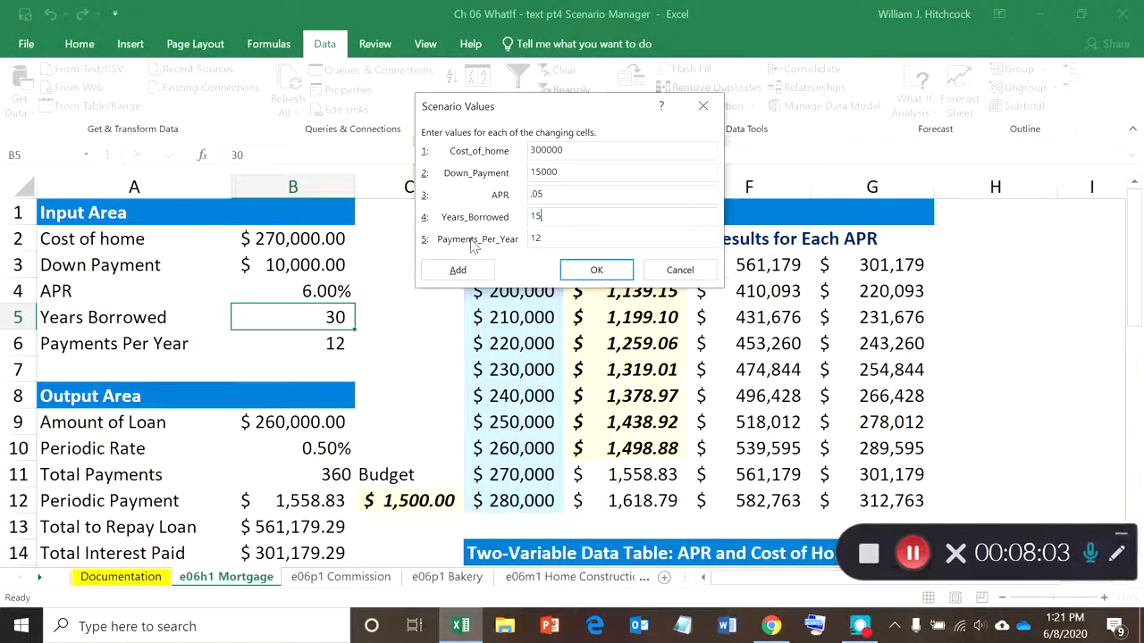
click(464, 272)
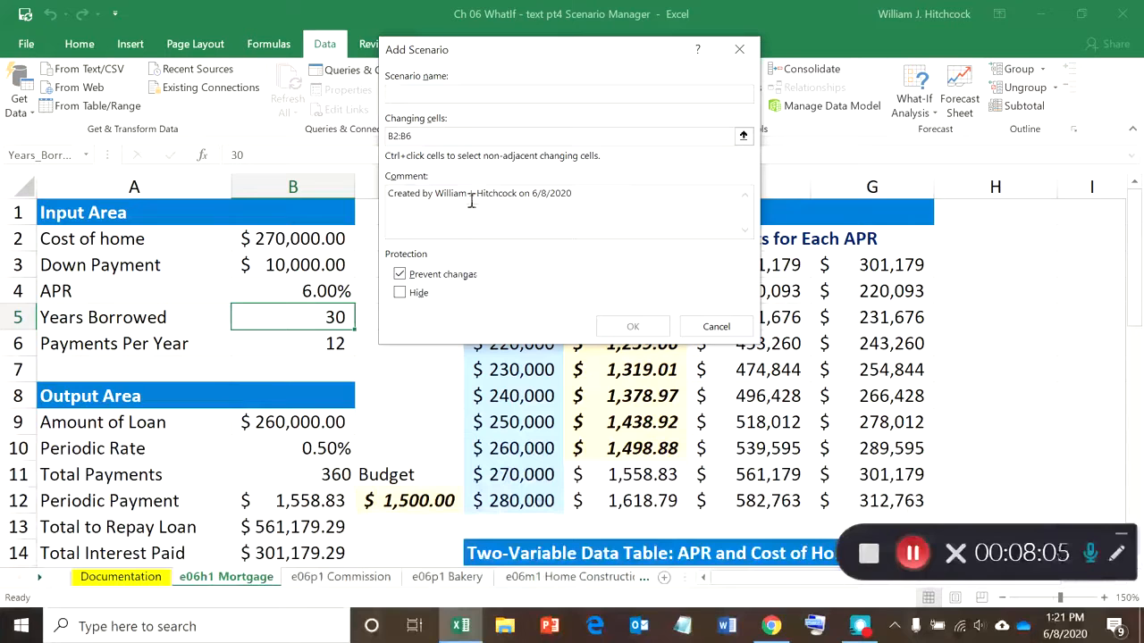
Create a final Best Case scenario with Cost_of_home 600000, Down_Payment 50000, APR .055 and Years_Borrowed 20
text(Best Case)
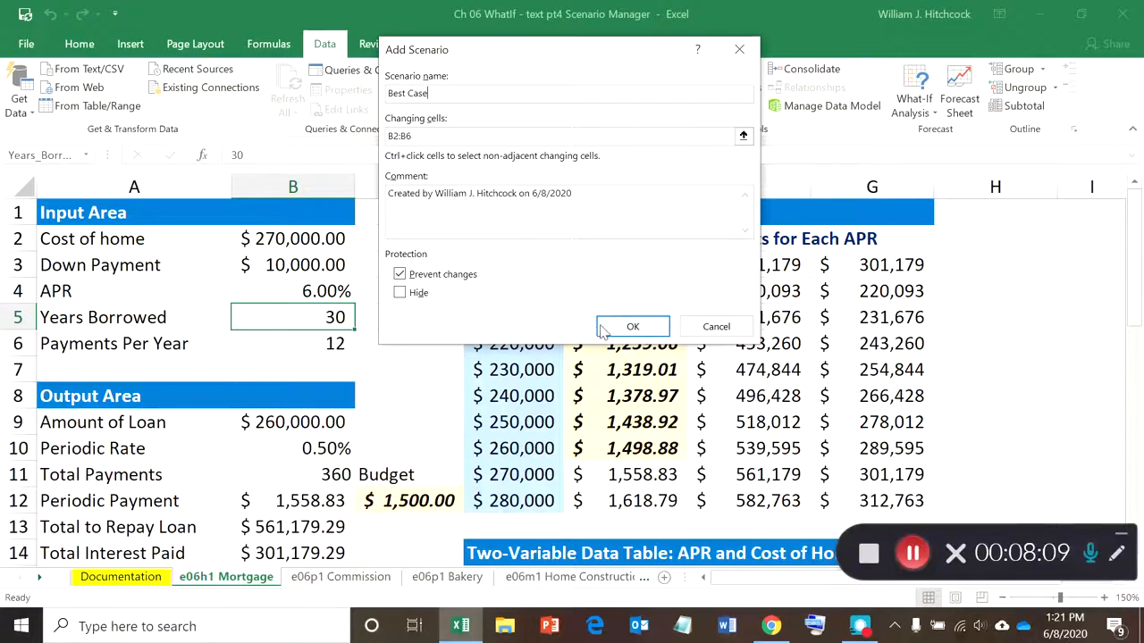
click(629, 328)
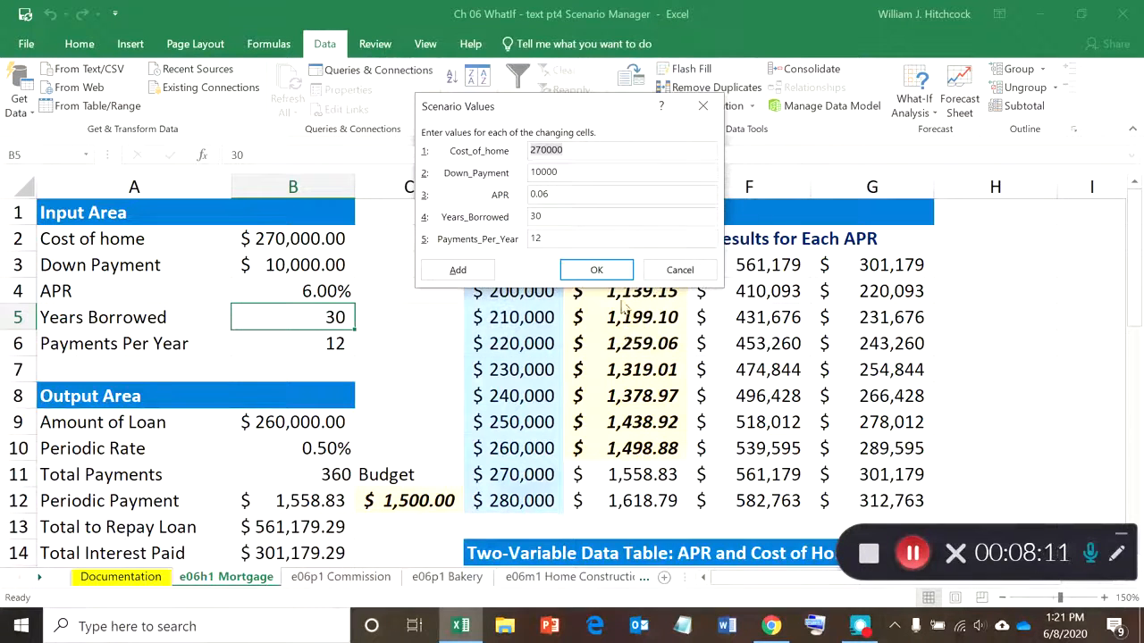
text(600)
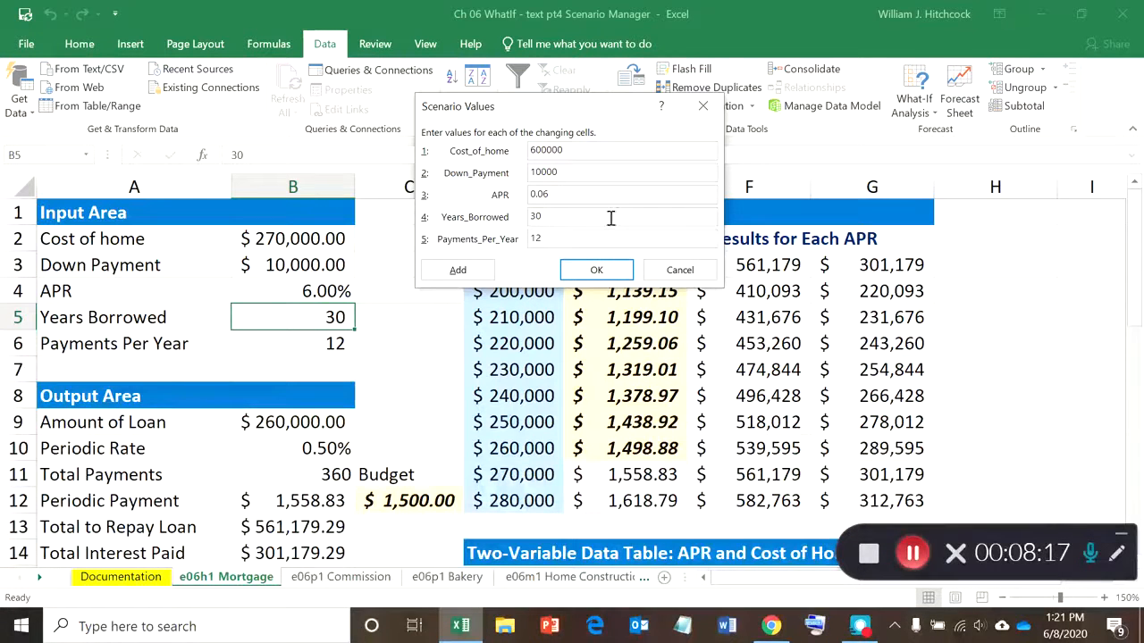
double_click(580, 174)
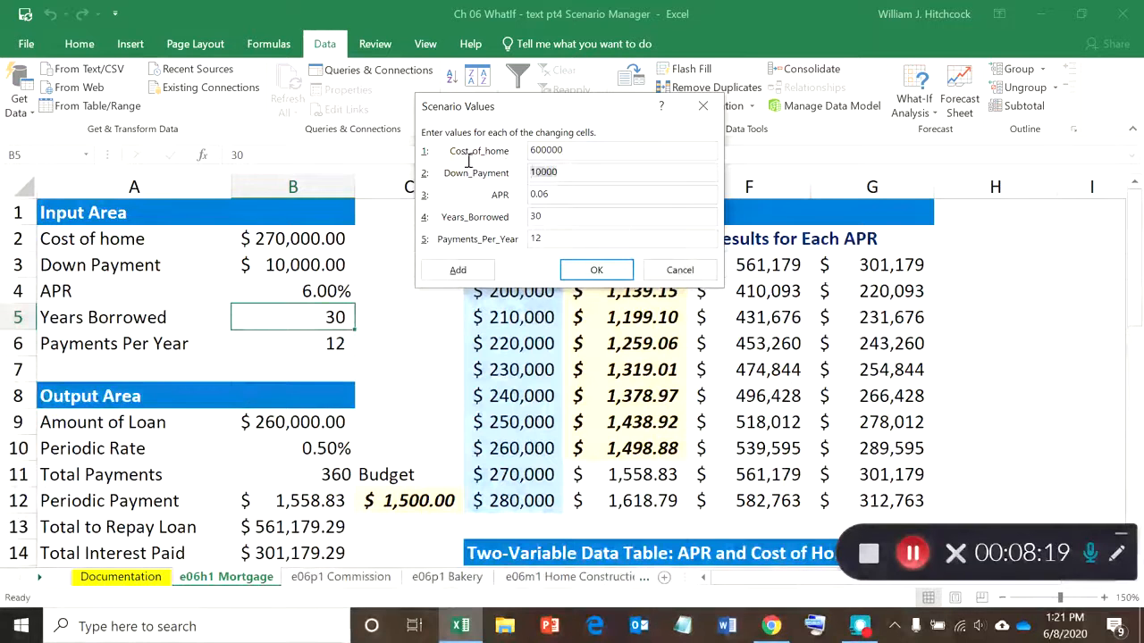
text(50000)
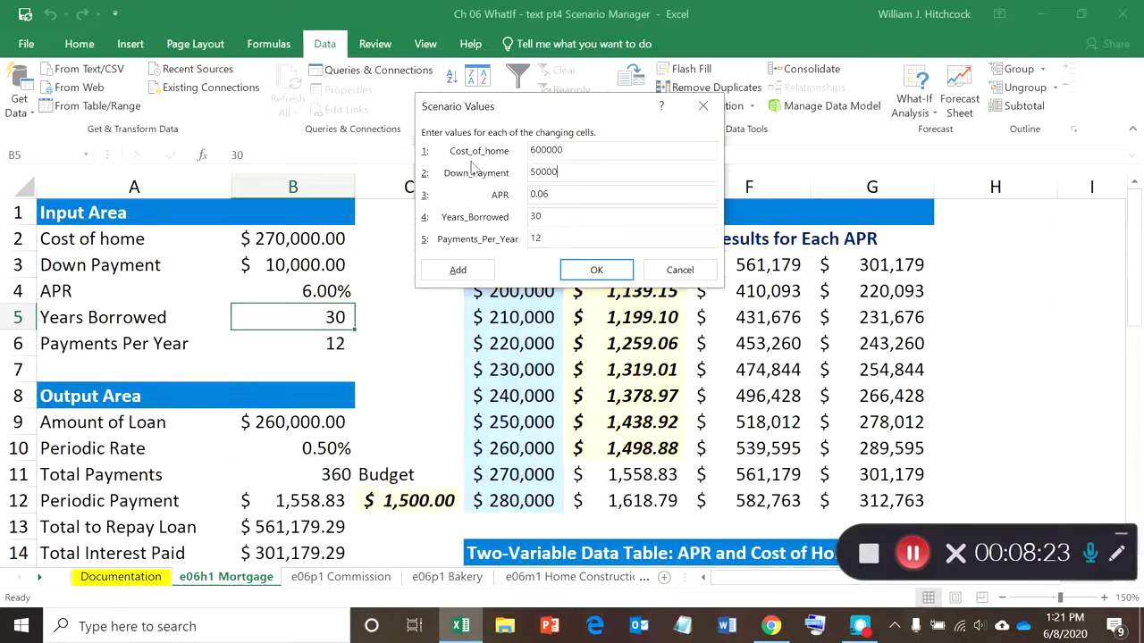
double_click(552, 195)
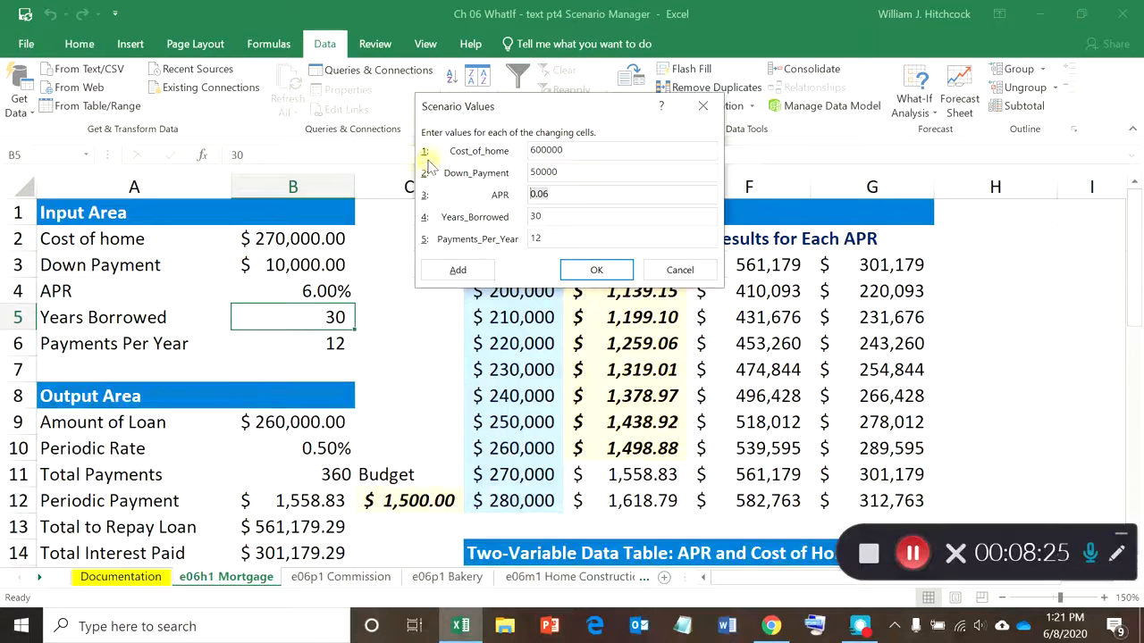
key(BackSpace)
text(.055)
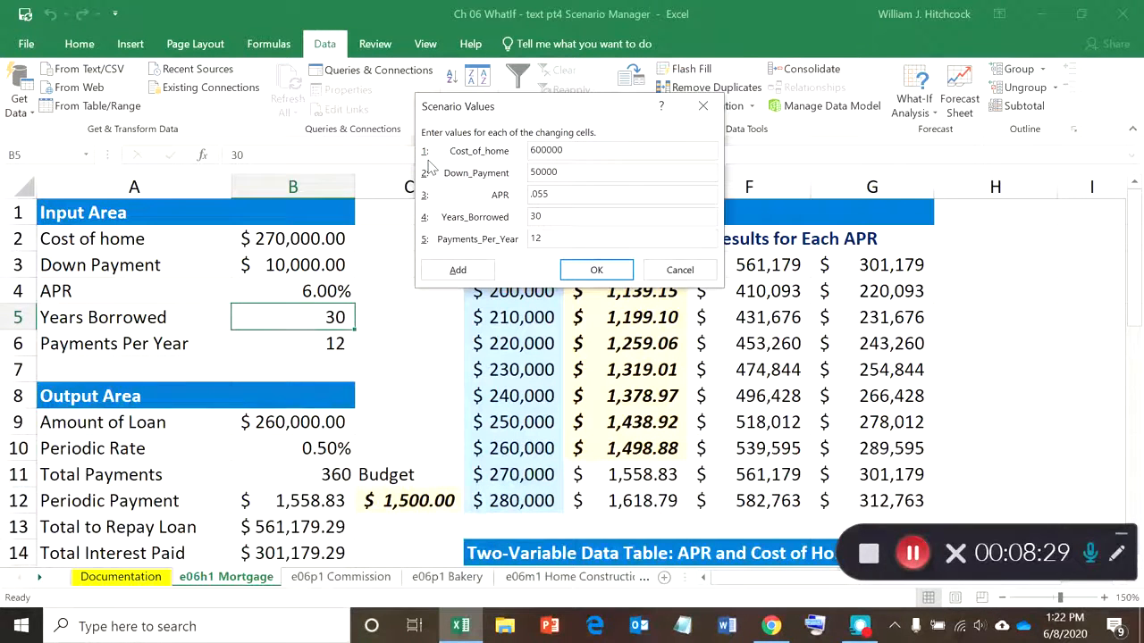
double_click(549, 217)
text(2)
click(597, 272)
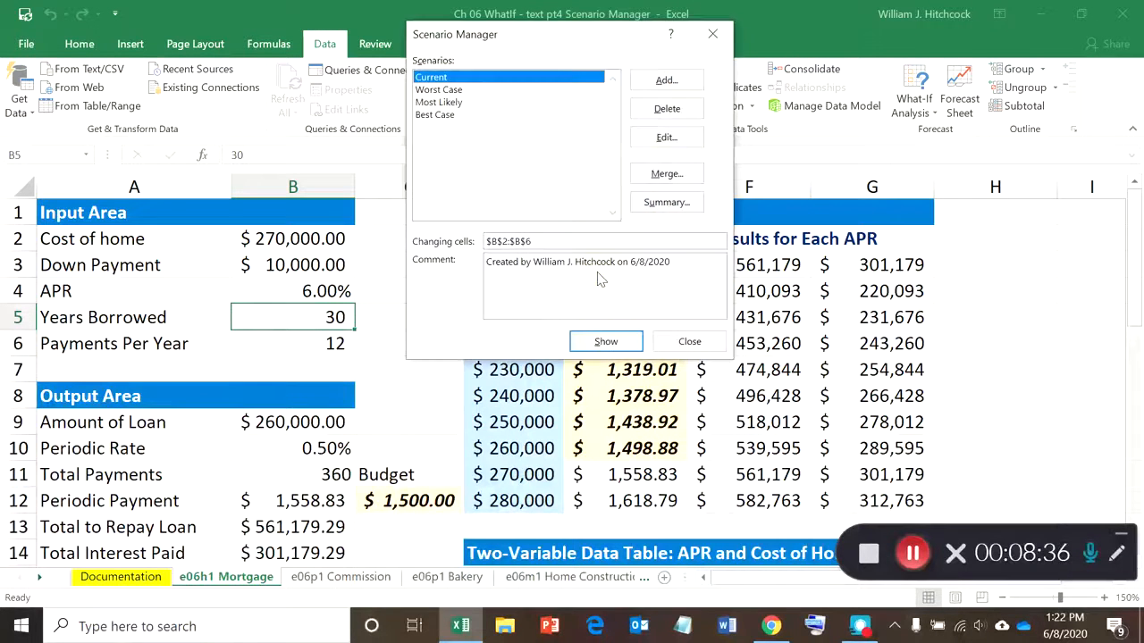
Show the Worst Case, Most Likely and Best Case scenarios in turn and compare their periodic payments with the budget
click(451, 91)
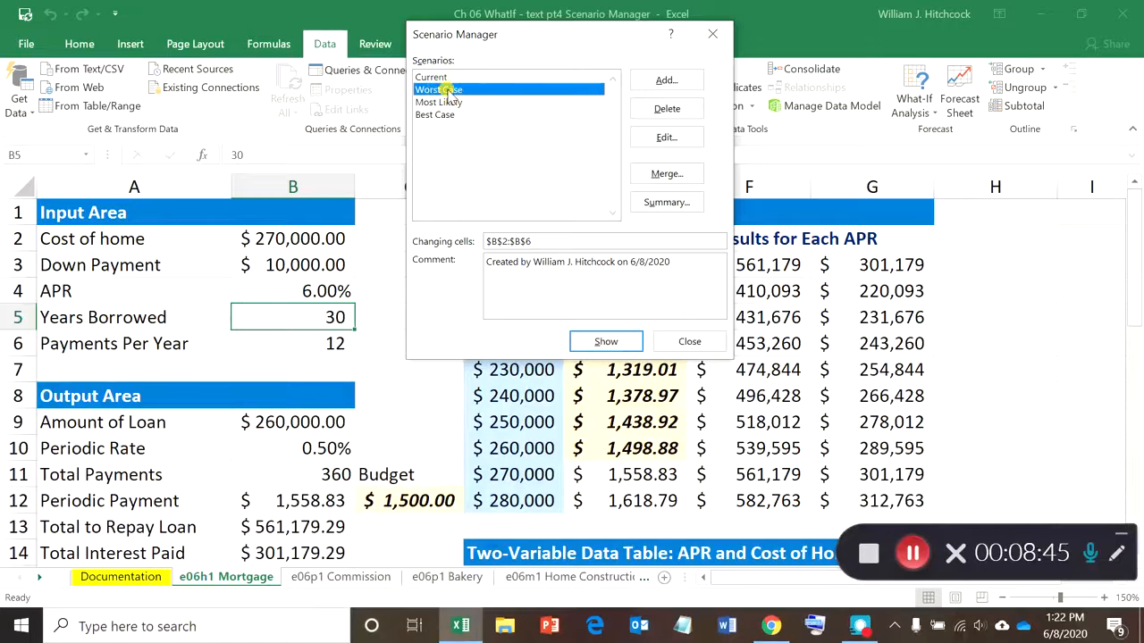
click(600, 345)
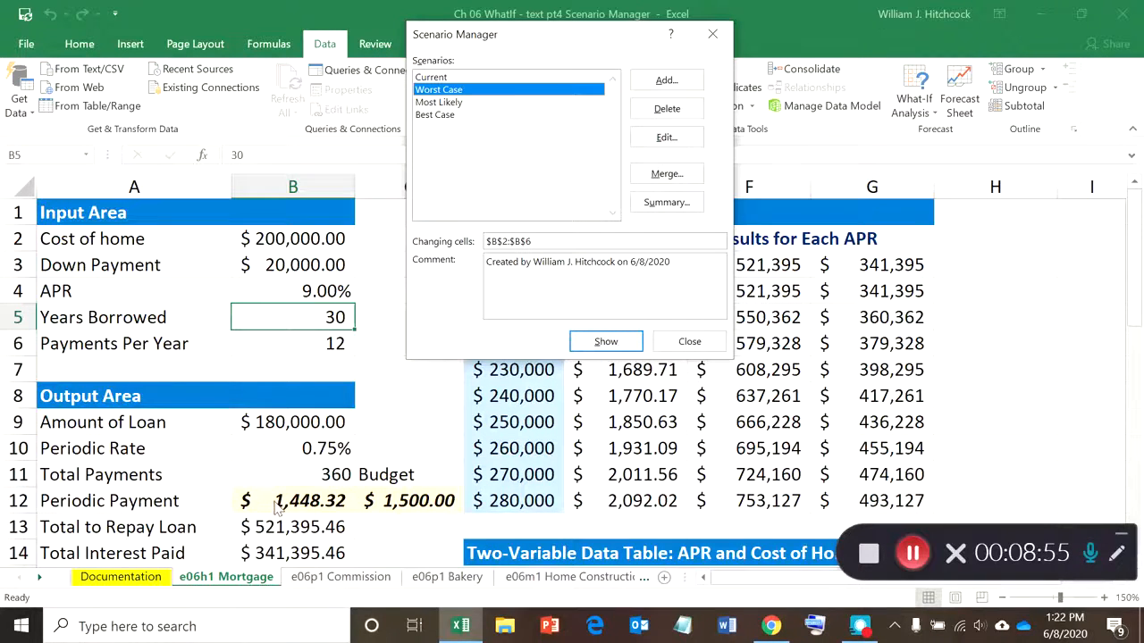
click(438, 102)
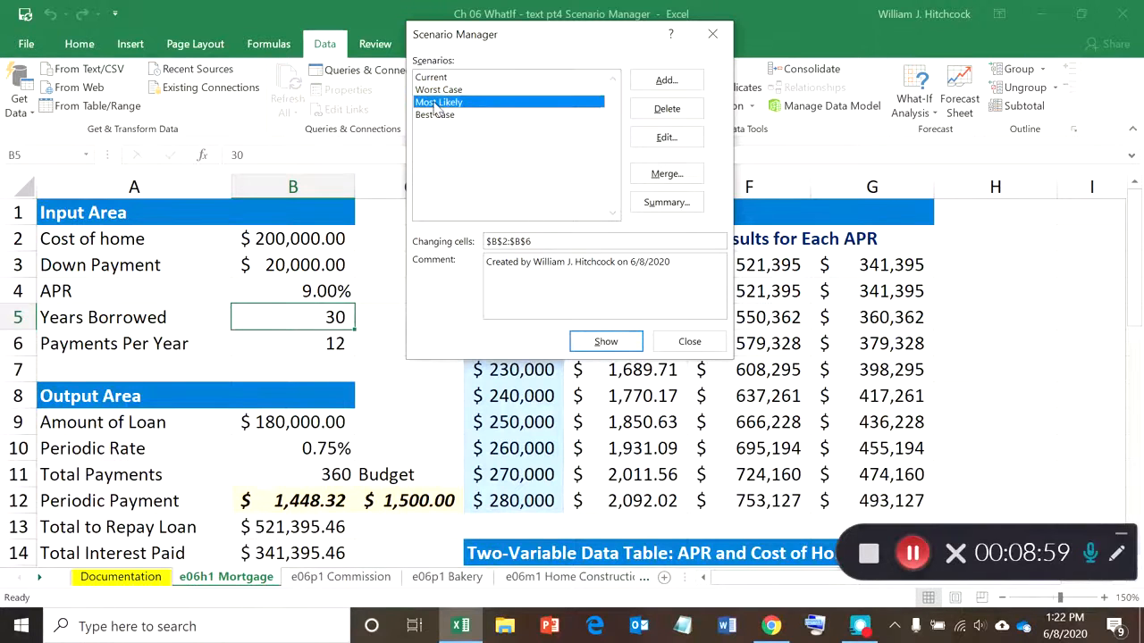
double_click(439, 102)
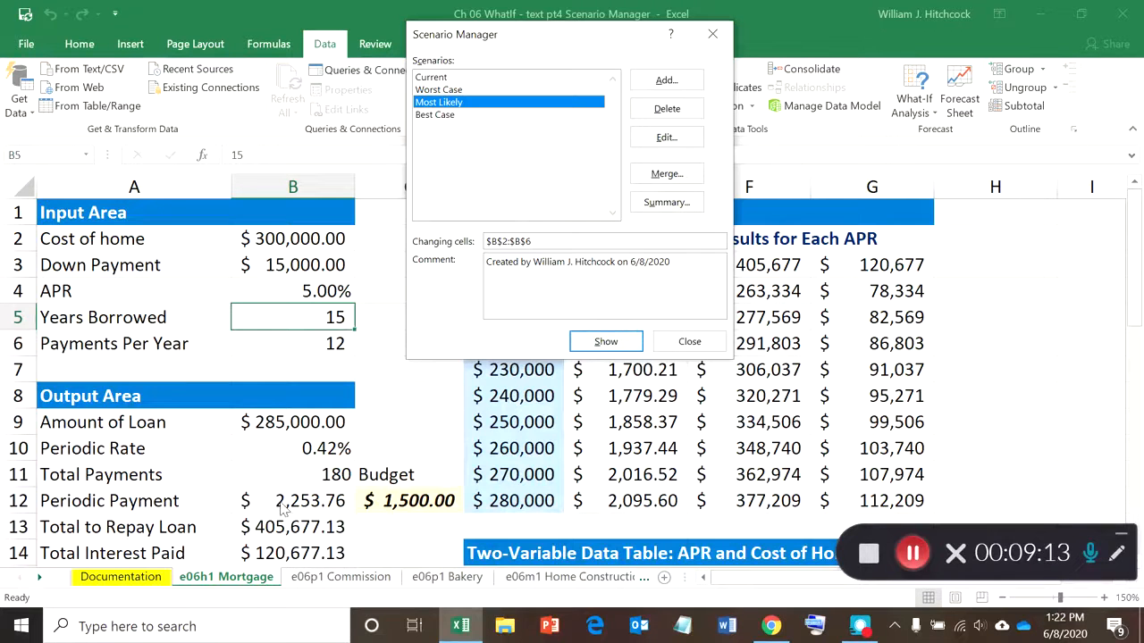
double_click(427, 118)
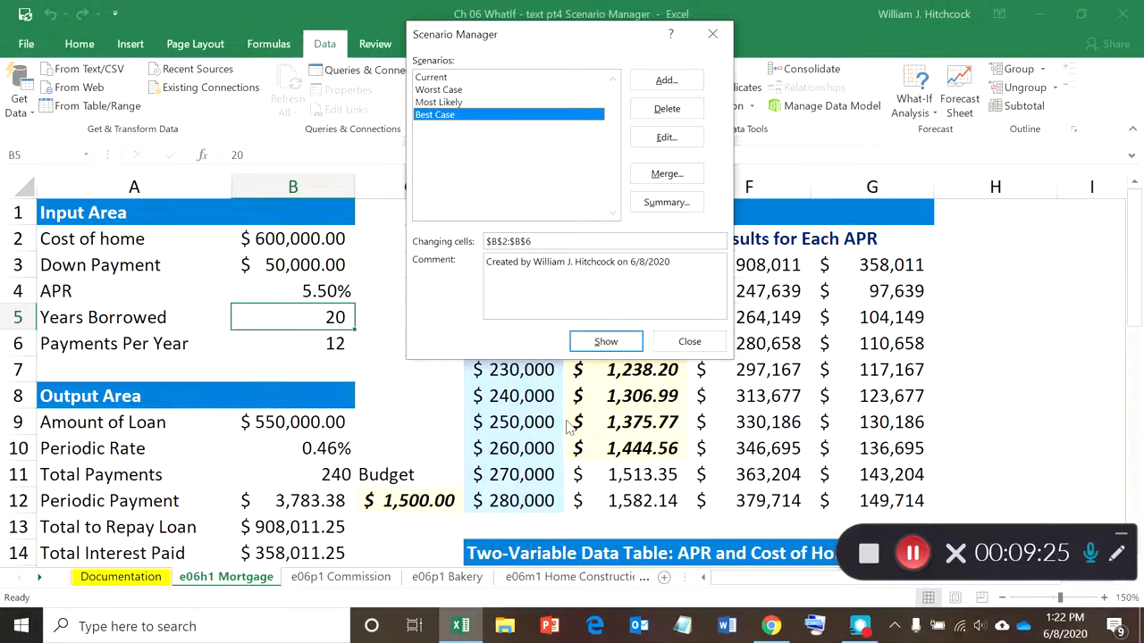
click(605, 340)
Show the Current scenario to put its input values back into the mortgage worksheet
click(460, 78)
click(452, 90)
click(449, 102)
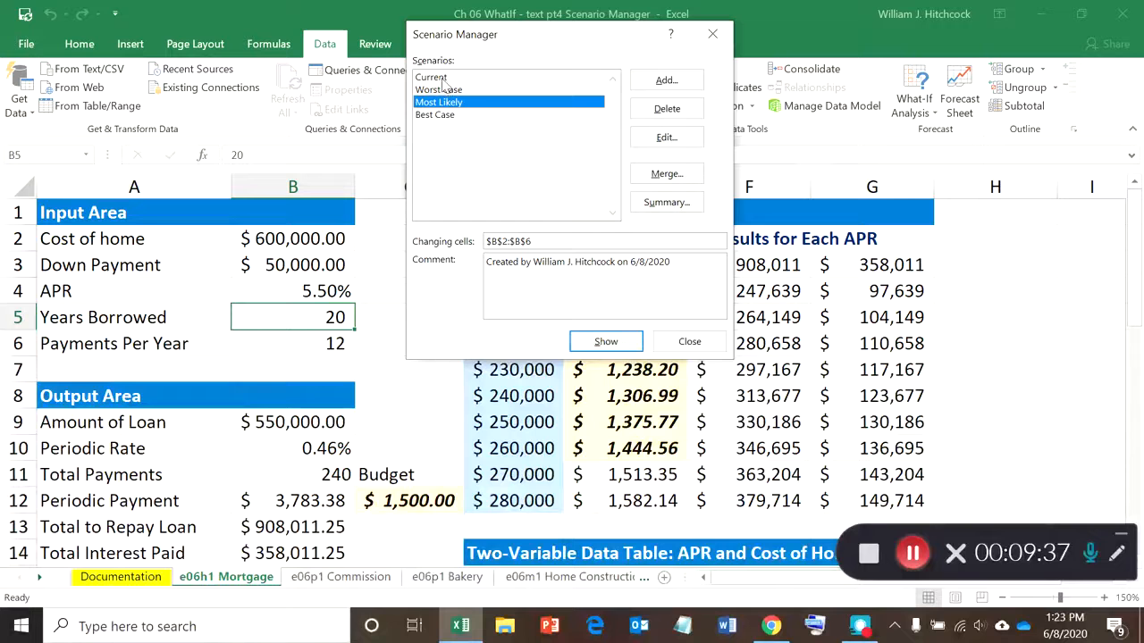
double_click(444, 79)
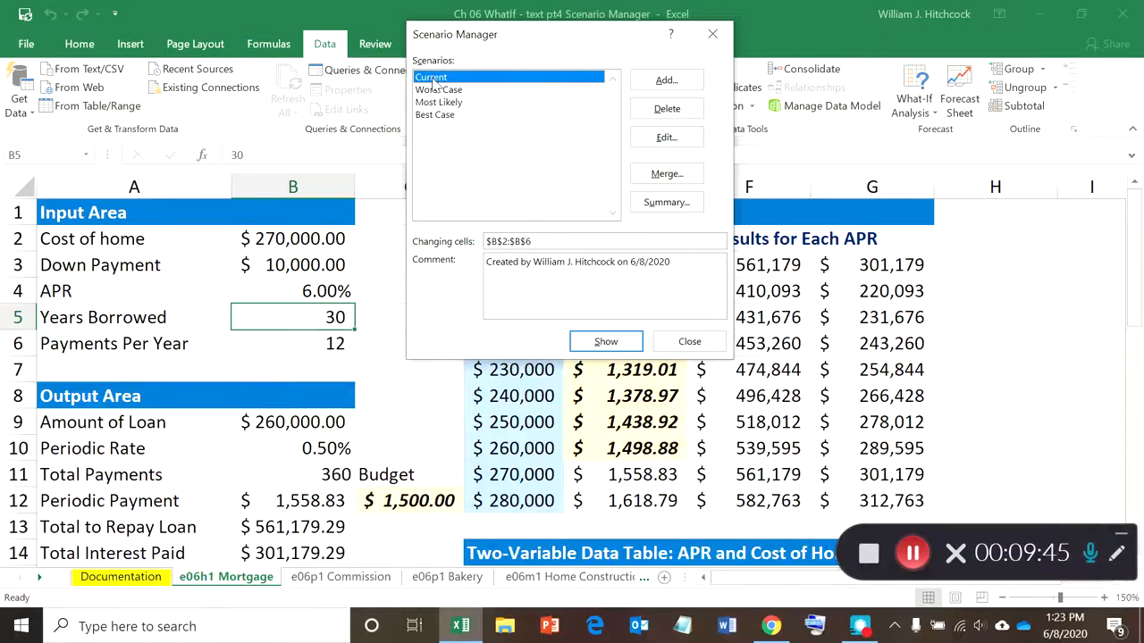
Generate a scenario summary report with the output cells B9:B14 as the result cells
click(666, 203)
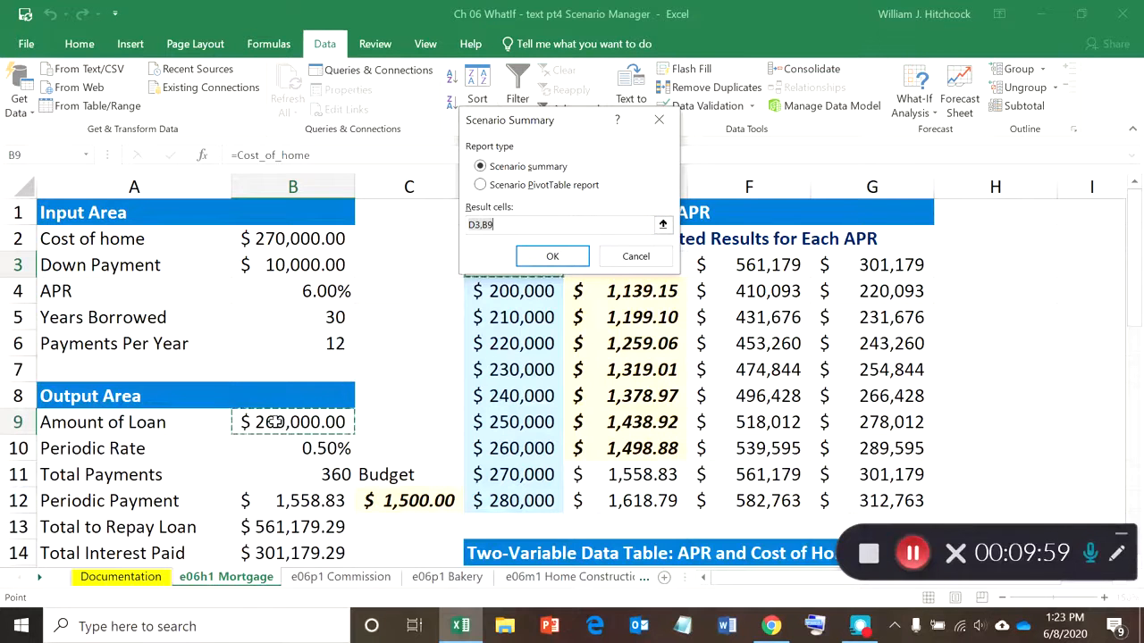
drag(272, 421, 318, 421)
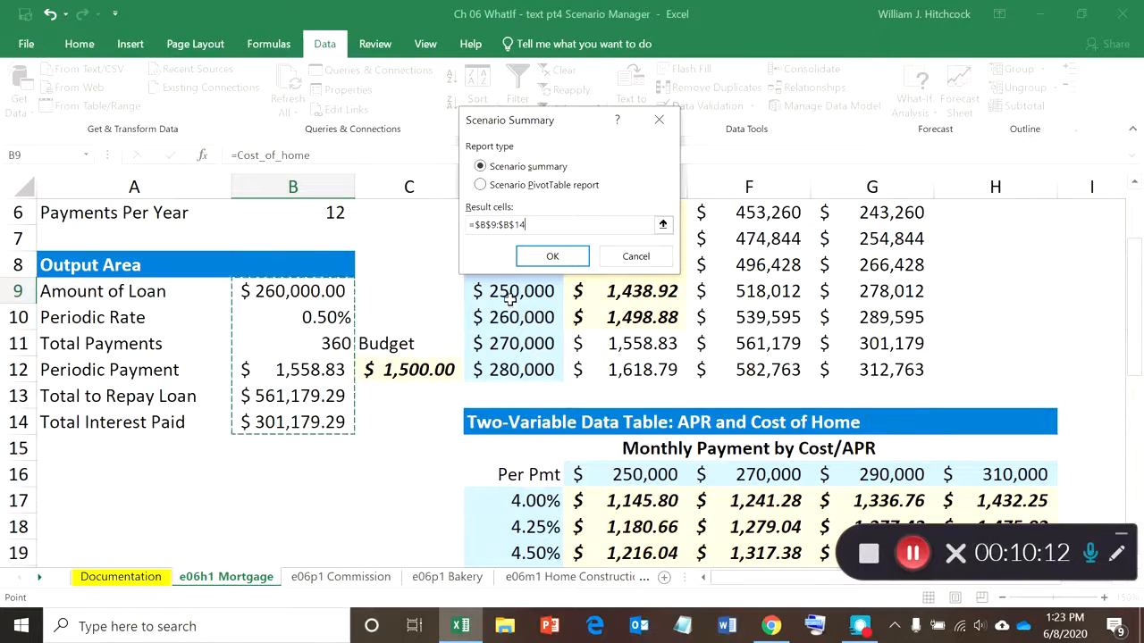
click(552, 257)
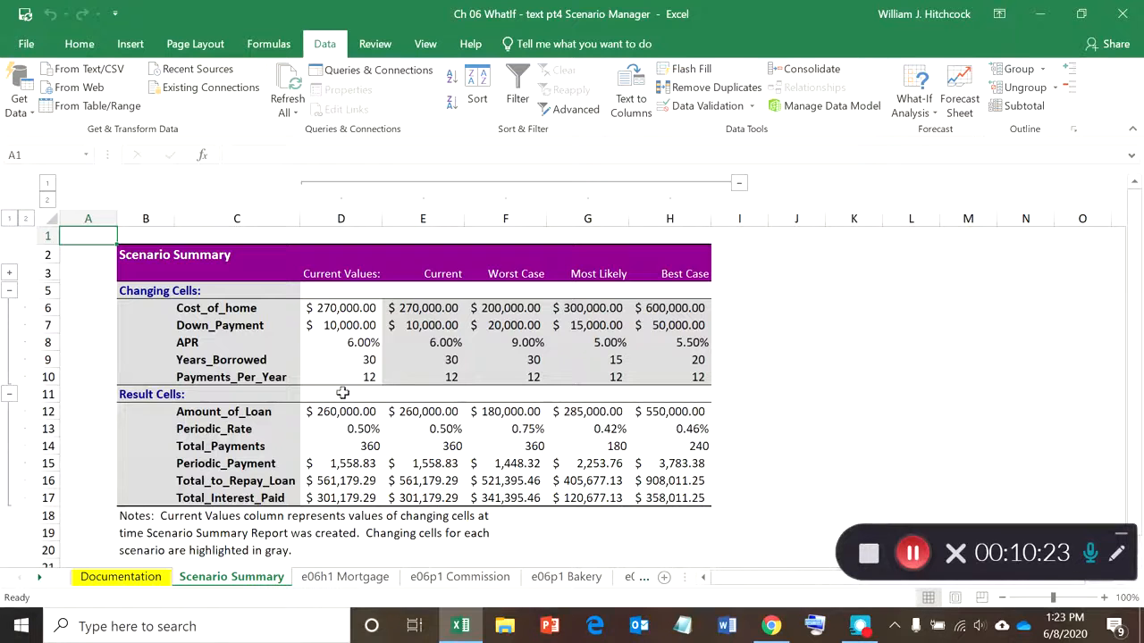
Examine the changing and result cells of each scenario in the Scenario Summary report, comparing loan amounts, total payments and periodic payments
click(355, 307)
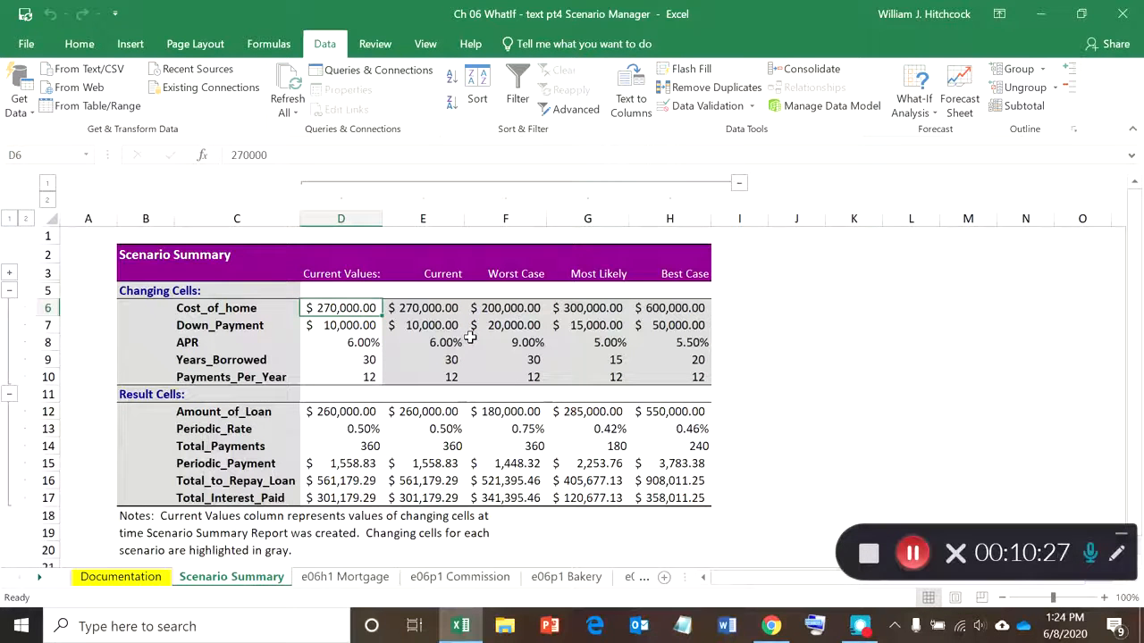
key(Down)
key(Down)
key(Down)
key(Right)
key(Up)
key(Up)
key(Up)
key(Down)
key(Down)
key(Down)
key(Down)
key(Down)
key(Down)
key(Down)
key(Down)
key(Down)
key(Right)
key(Up)
key(Up)
key(Up)
key(Up)
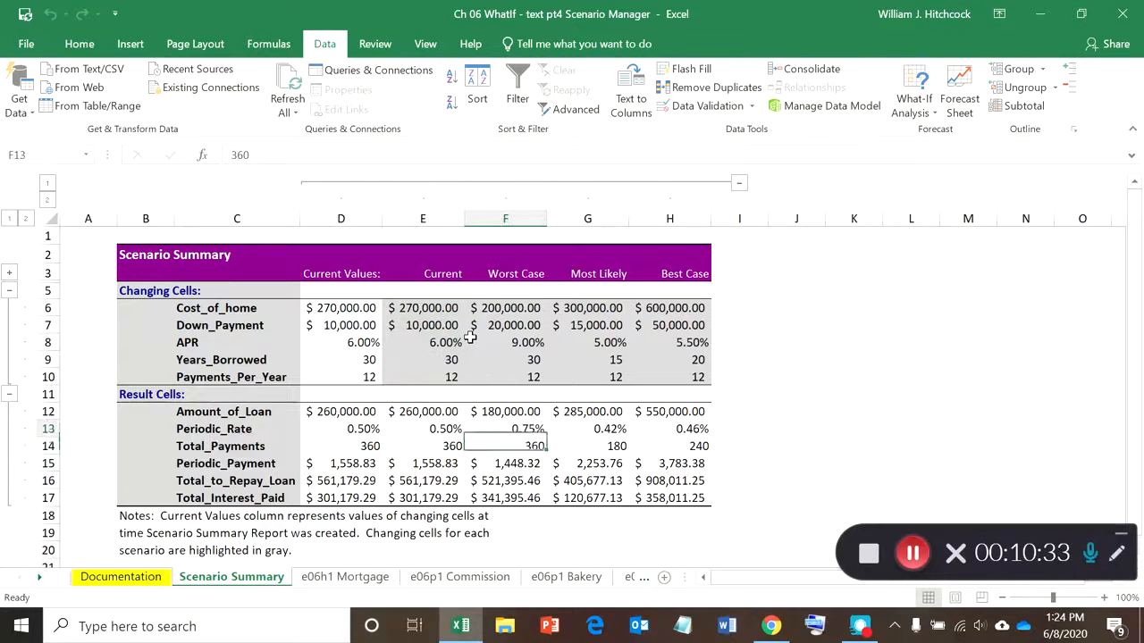
key(Up)
key(Up)
key(Up)
key(Right)
key(Right)
key(Down)
key(Down)
key(Down)
key(Down)
key(Left)
key(Left)
key(Left)
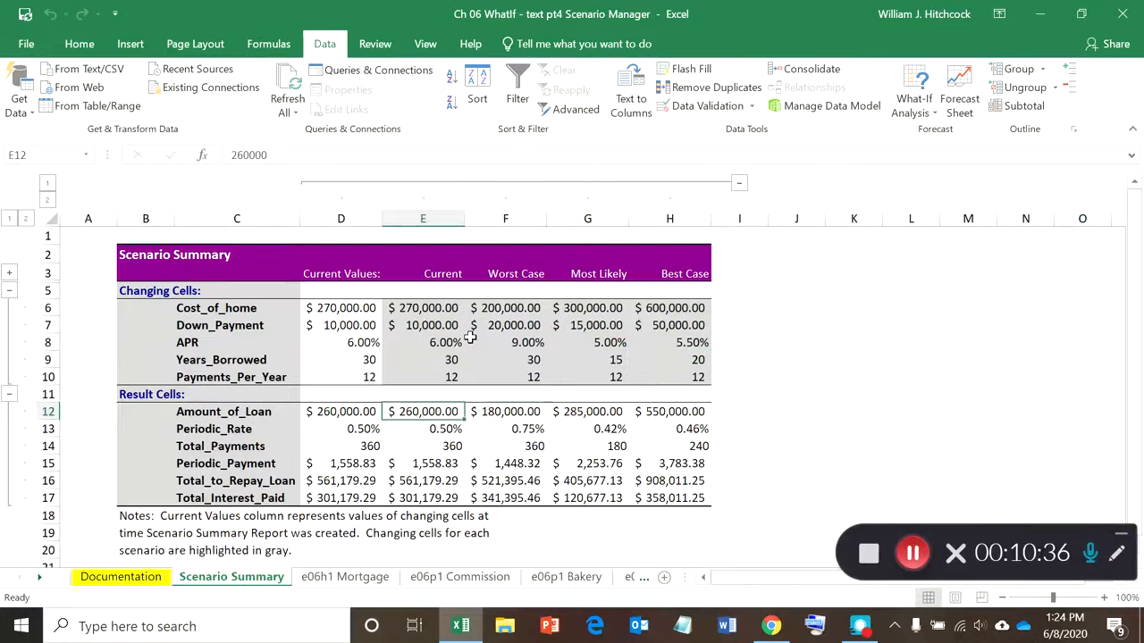
key(Down)
key(Down)
key(Right)
key(Right)
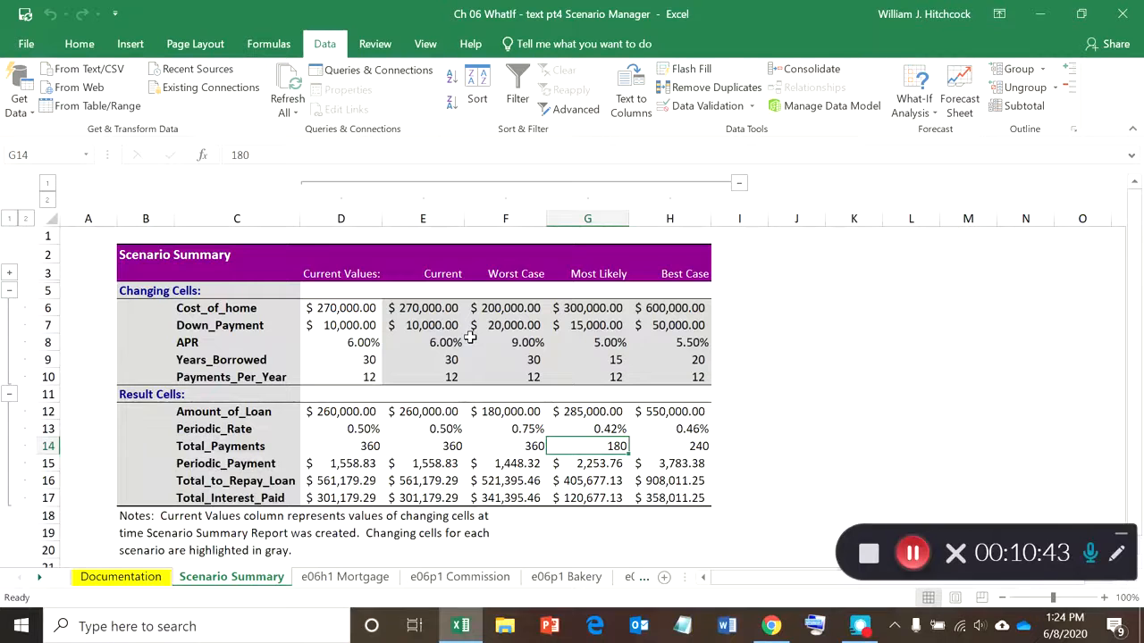
key(Right)
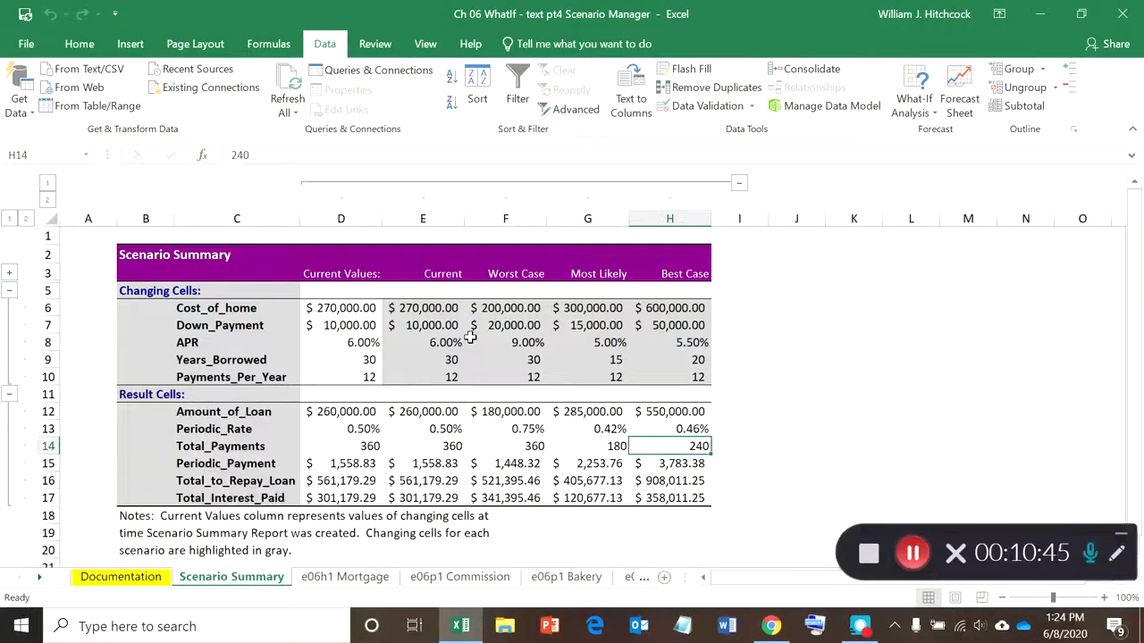
key(Down)
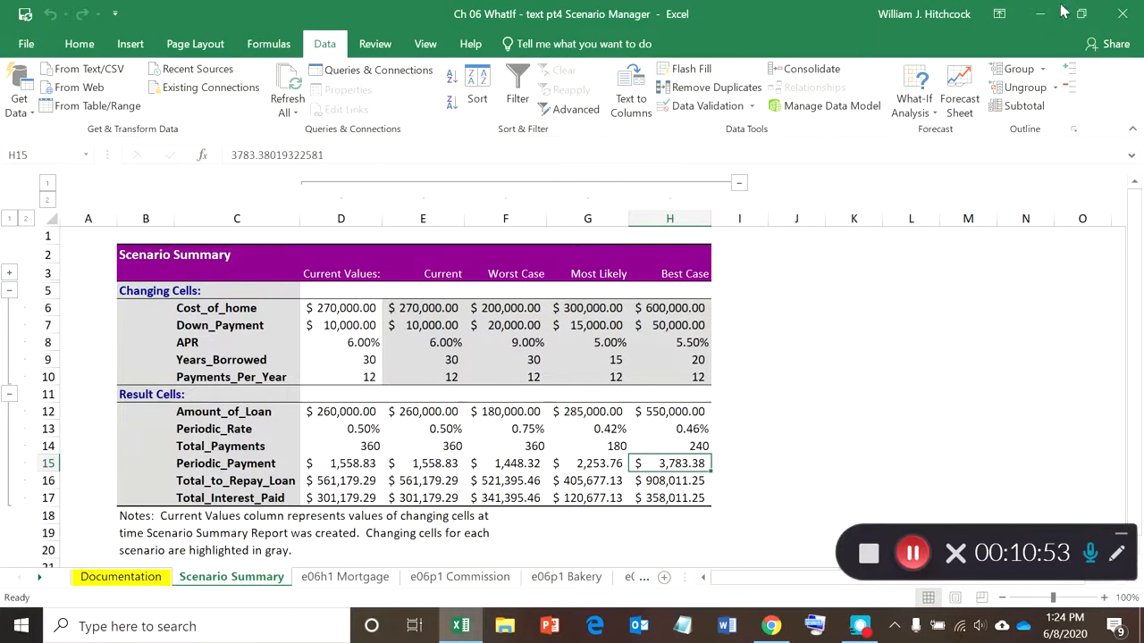
Open the print preview of the Scenario Summary sheet through its page setup and check its pages
click(201, 47)
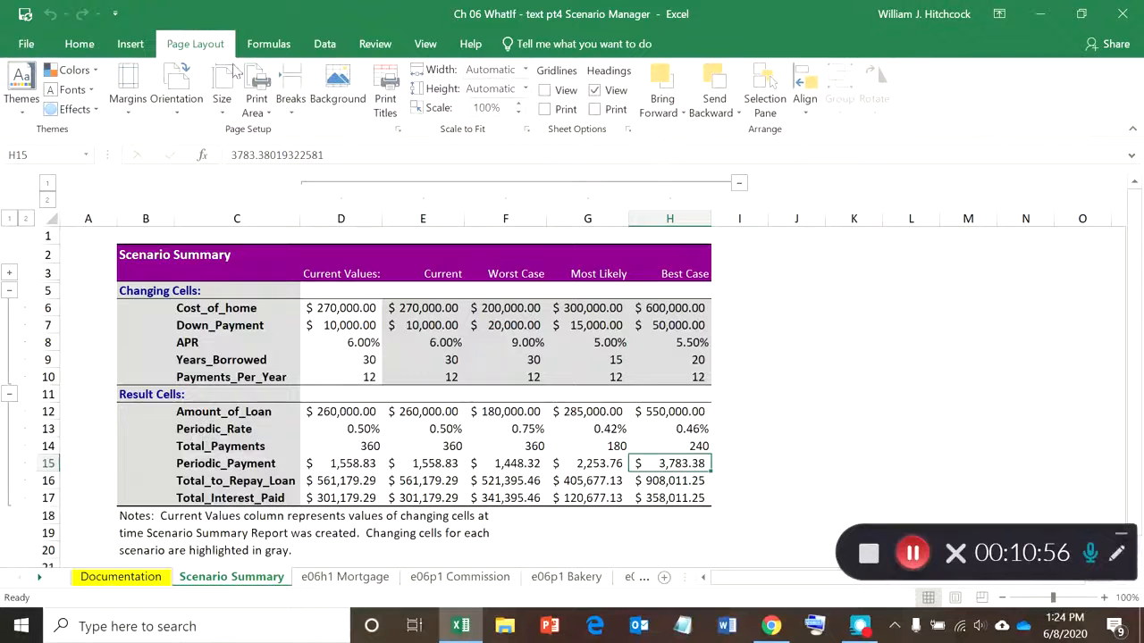
click(384, 105)
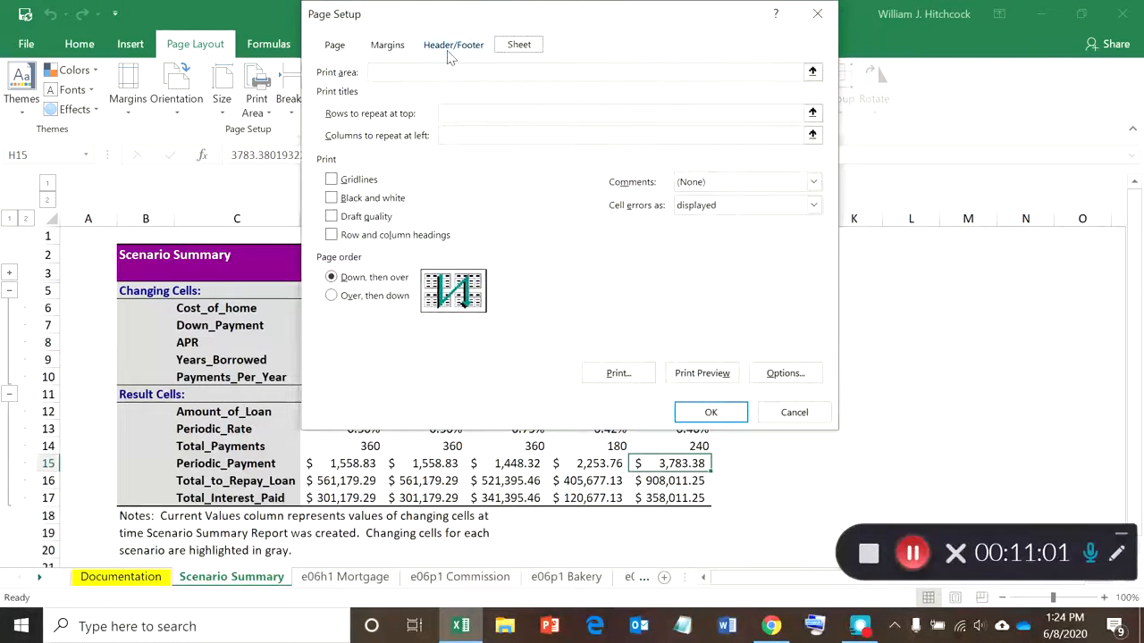
click(702, 373)
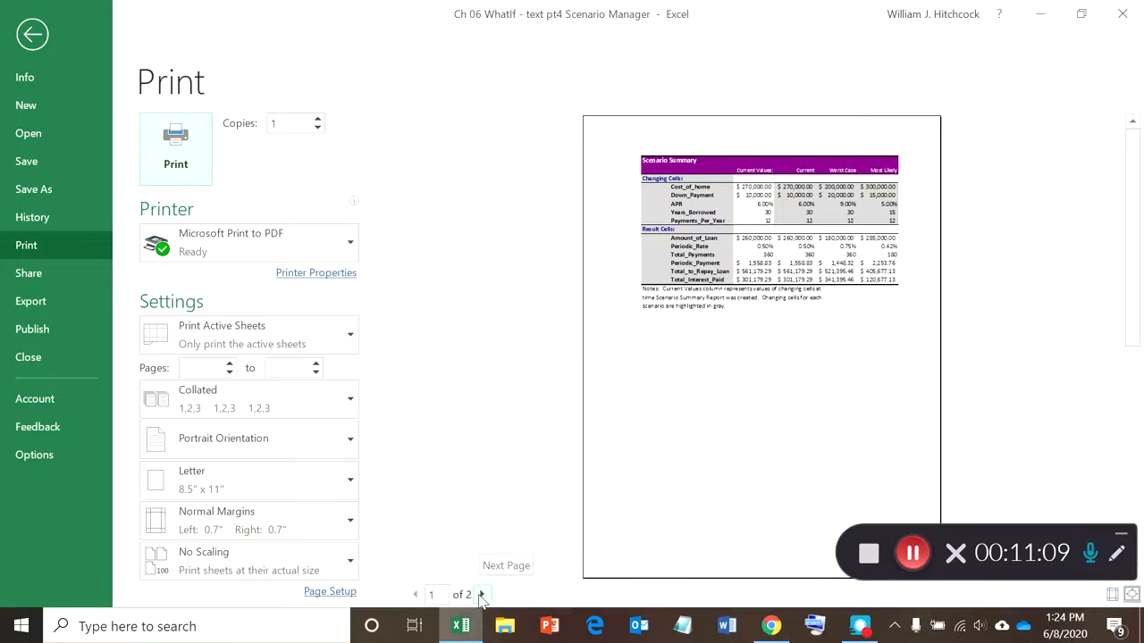
click(473, 593)
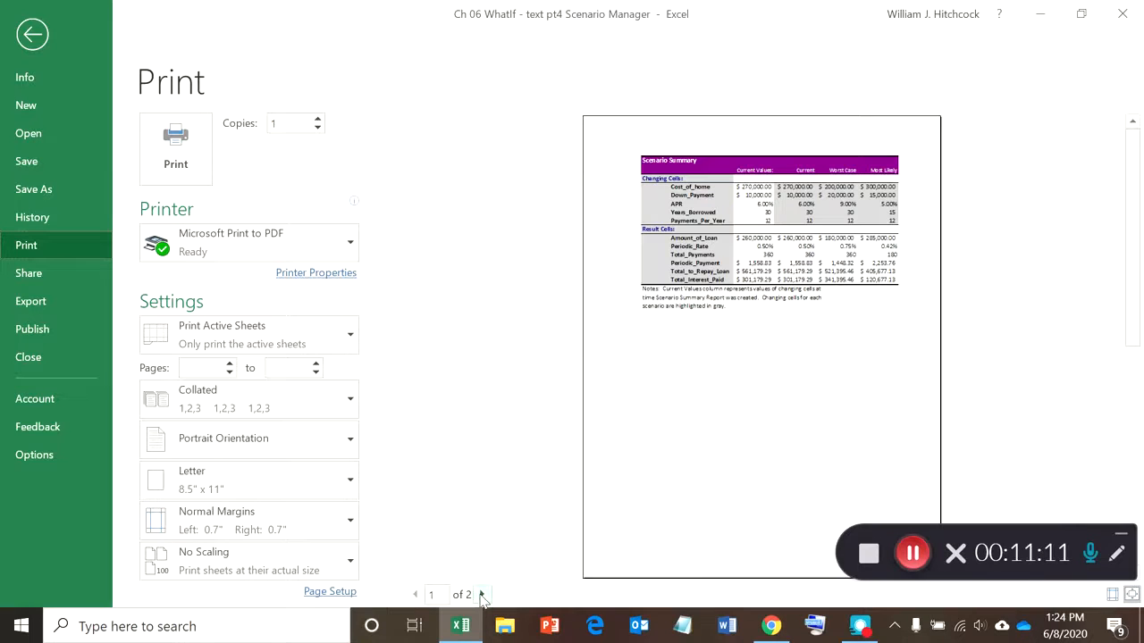
Check both preview pages of the Scenario Summary, set its print orientation to landscape and return to the worksheet
click(481, 594)
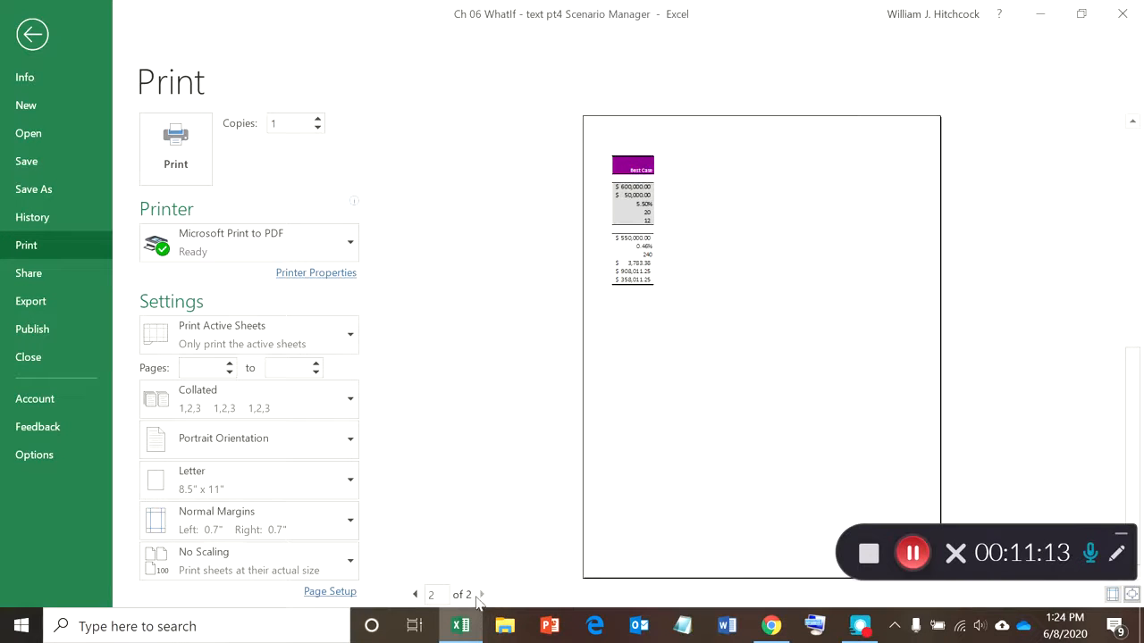
click(413, 594)
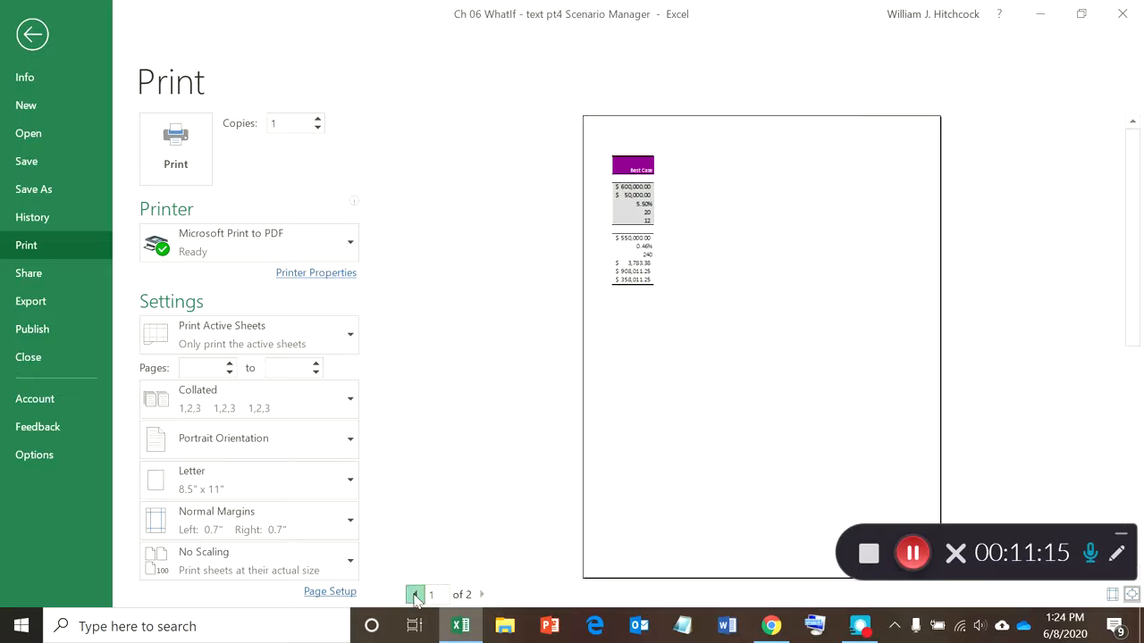
click(240, 440)
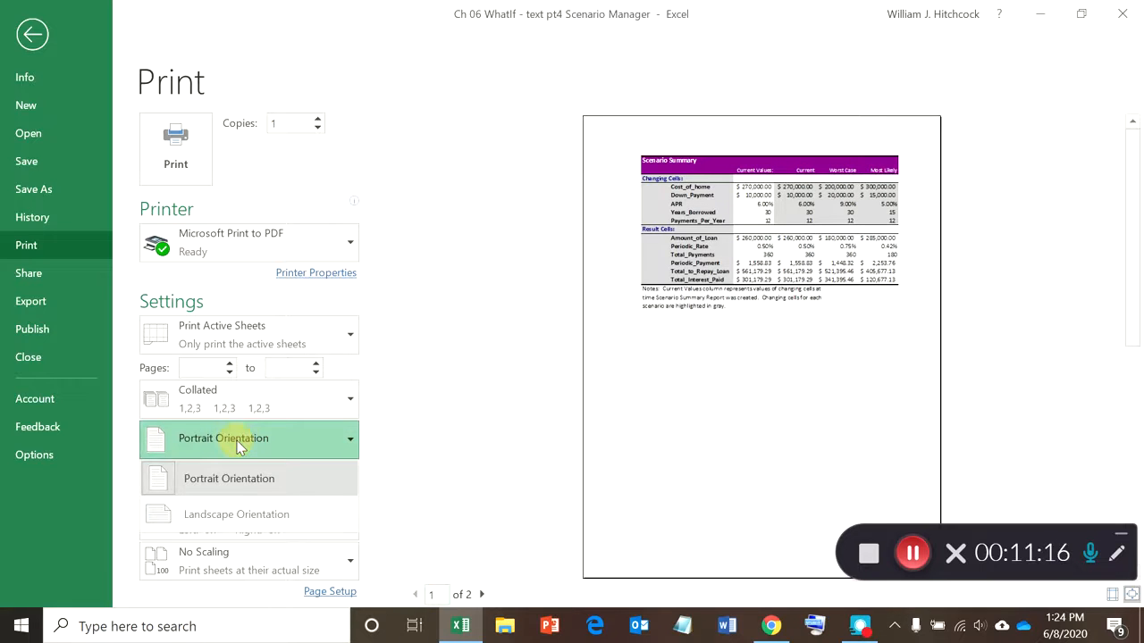
click(231, 516)
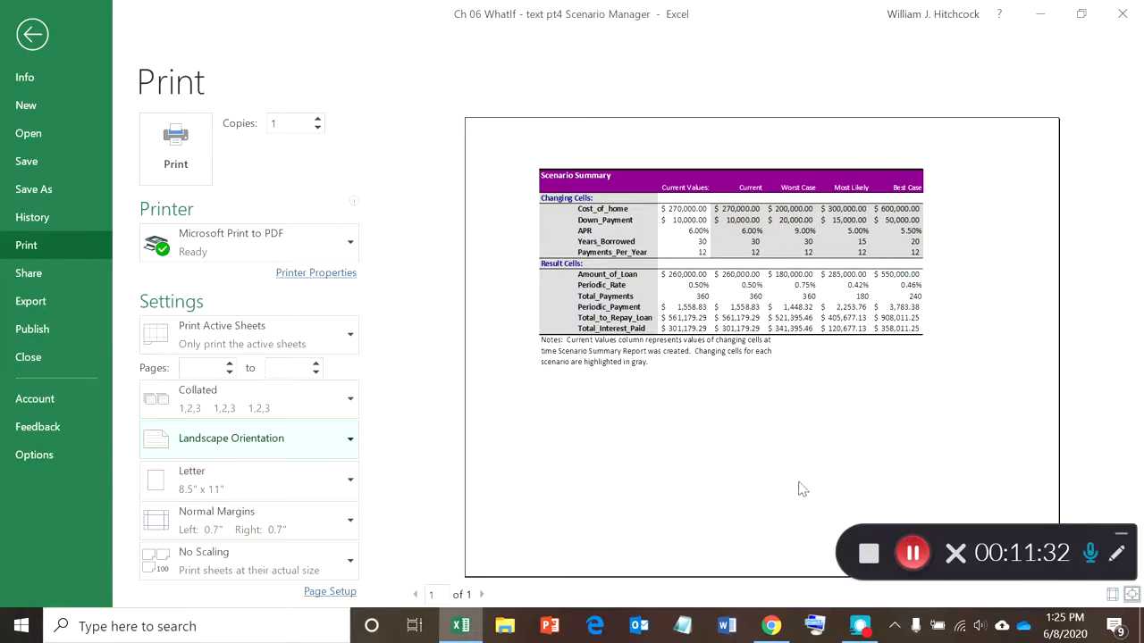
click(33, 34)
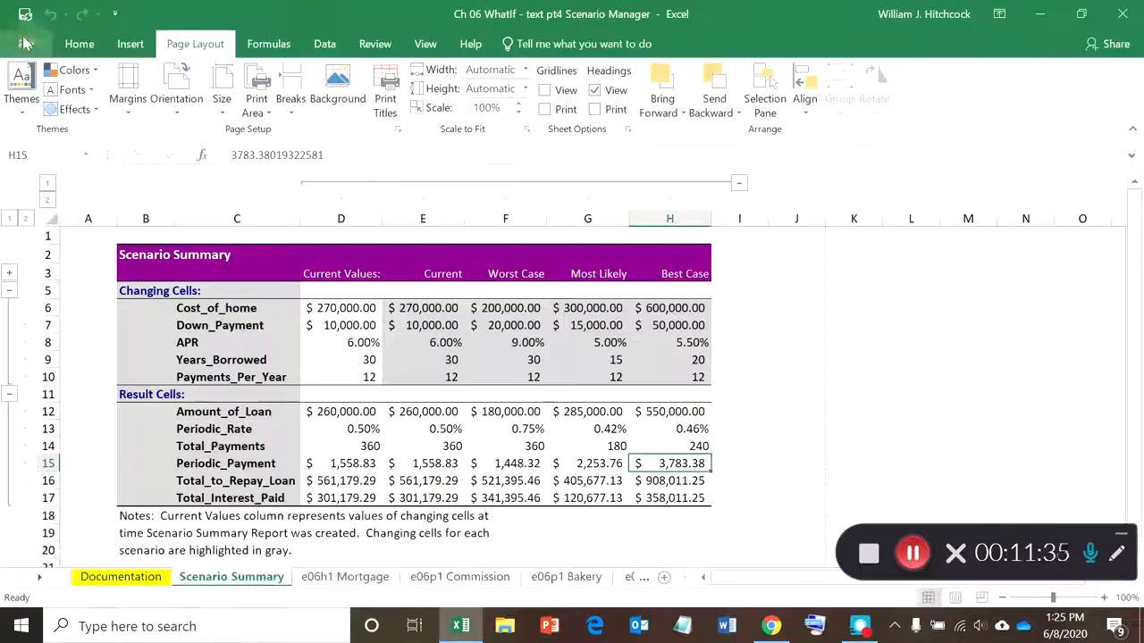
Go back to cell A1 of the e06h1 Mortgage sheet and save the workbook
click(310, 580)
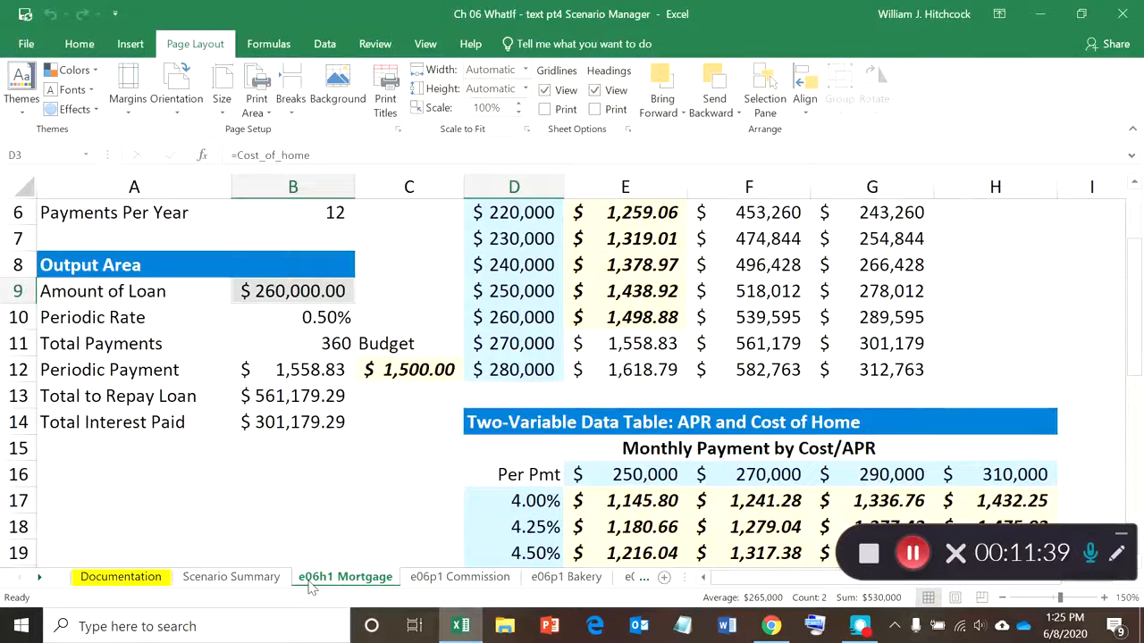
key(ctrl+Home)
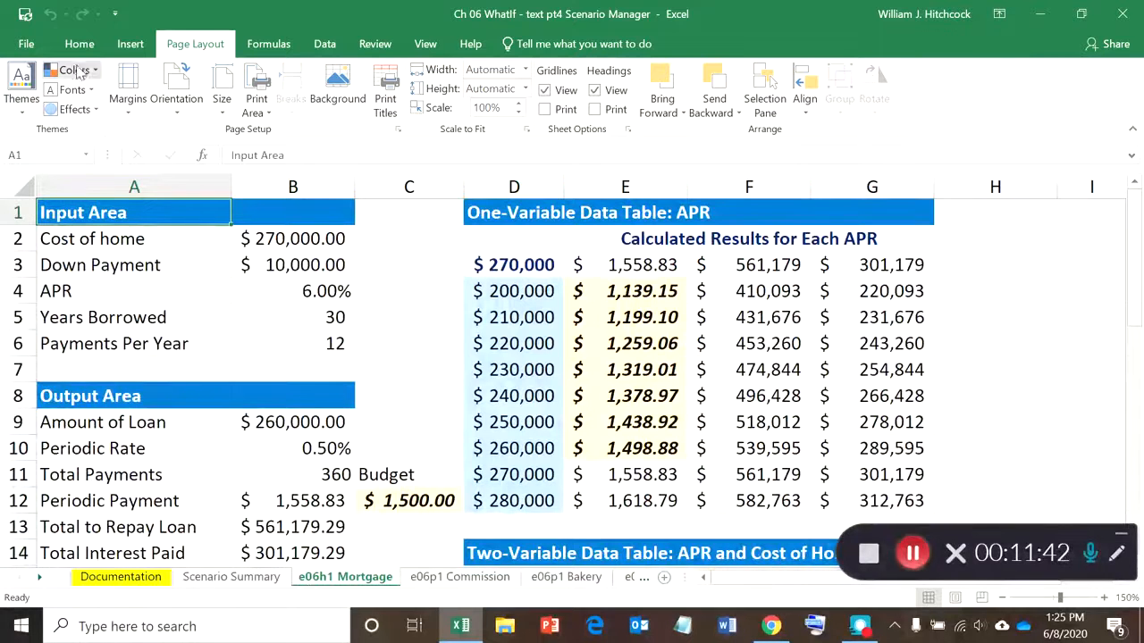
click(24, 14)
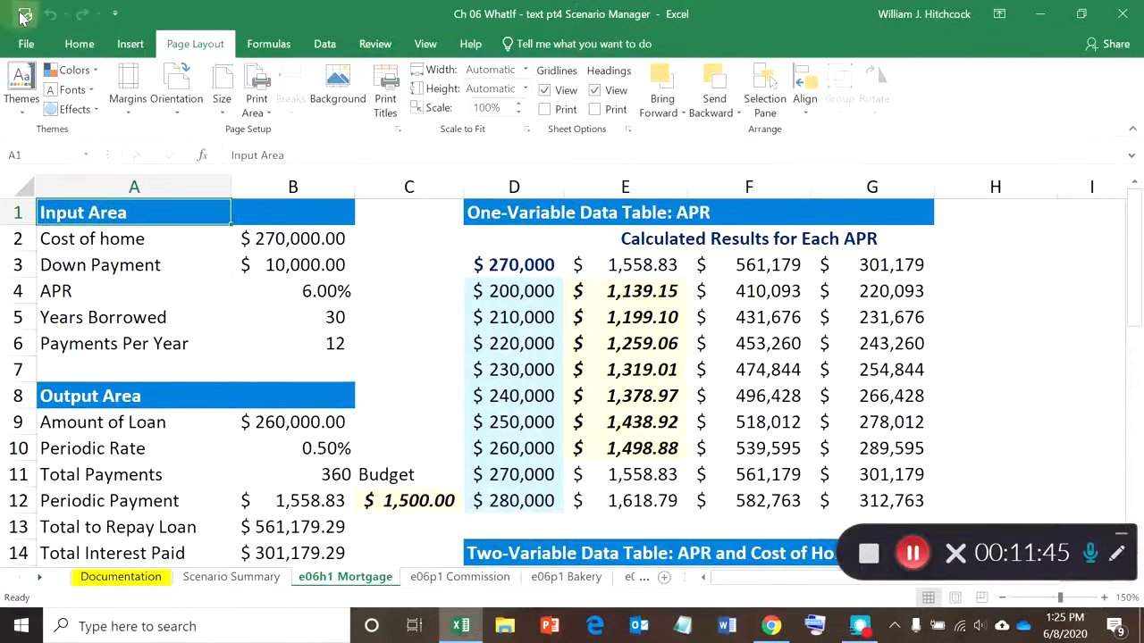